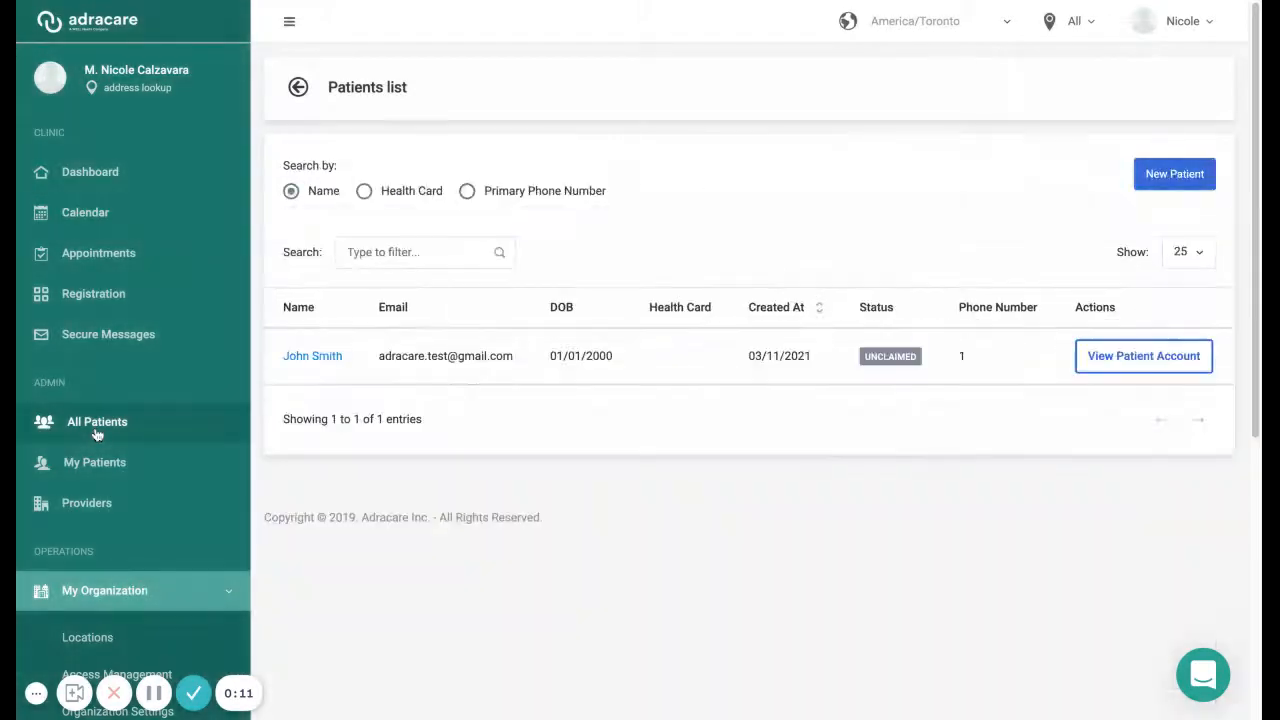
Open the listed patient's profile and go to their Sessions page.
{"action": "left_click", "coordinate": [309, 364]}
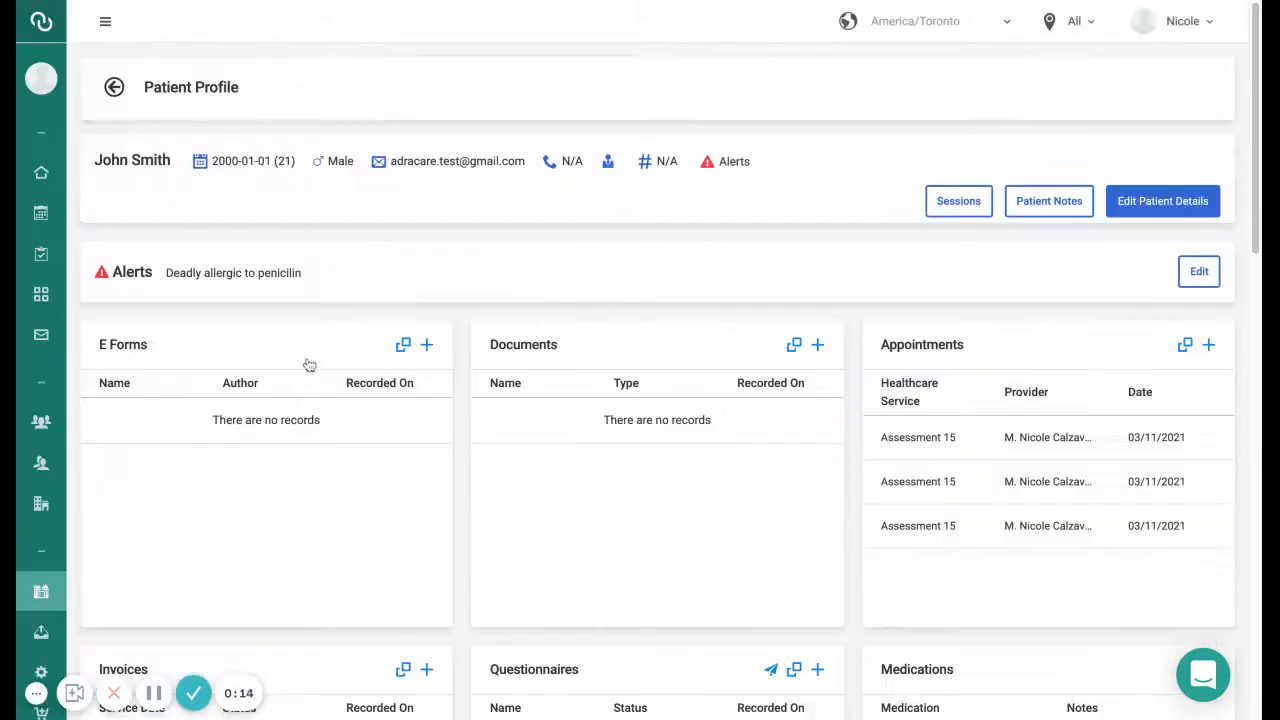
{"action": "left_click", "coordinate": [958, 202]}
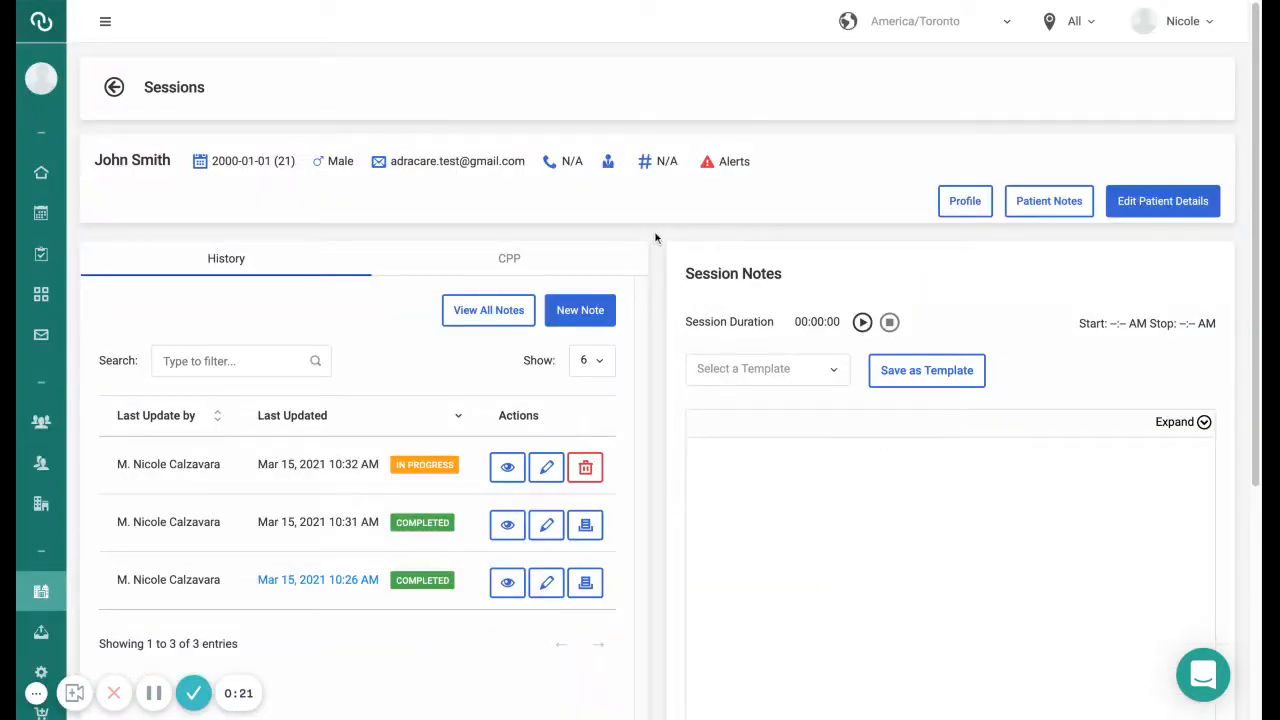
{"action": "scroll", "coordinate": [660, 272], "scroll_direction": "down", "scroll_amount": 2}
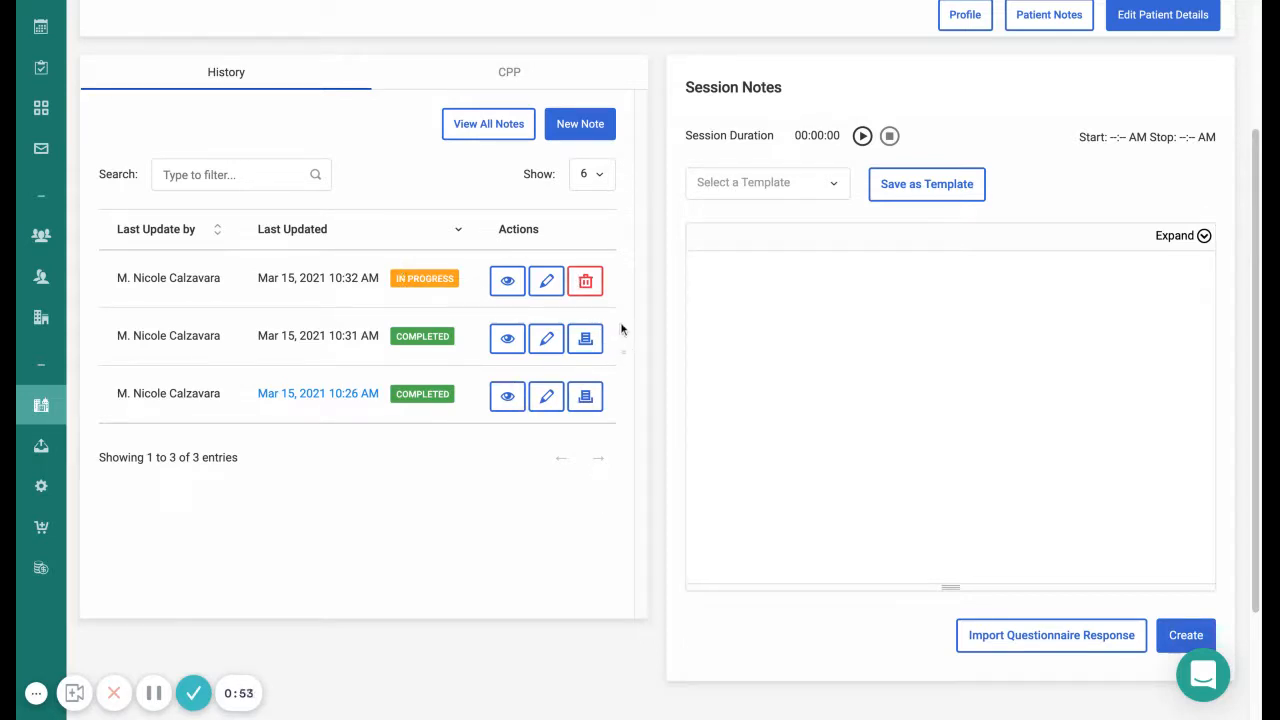
Look through the patient's CPP records beside the session notes, and return to the note history.
{"action": "left_click", "coordinate": [517, 86]}
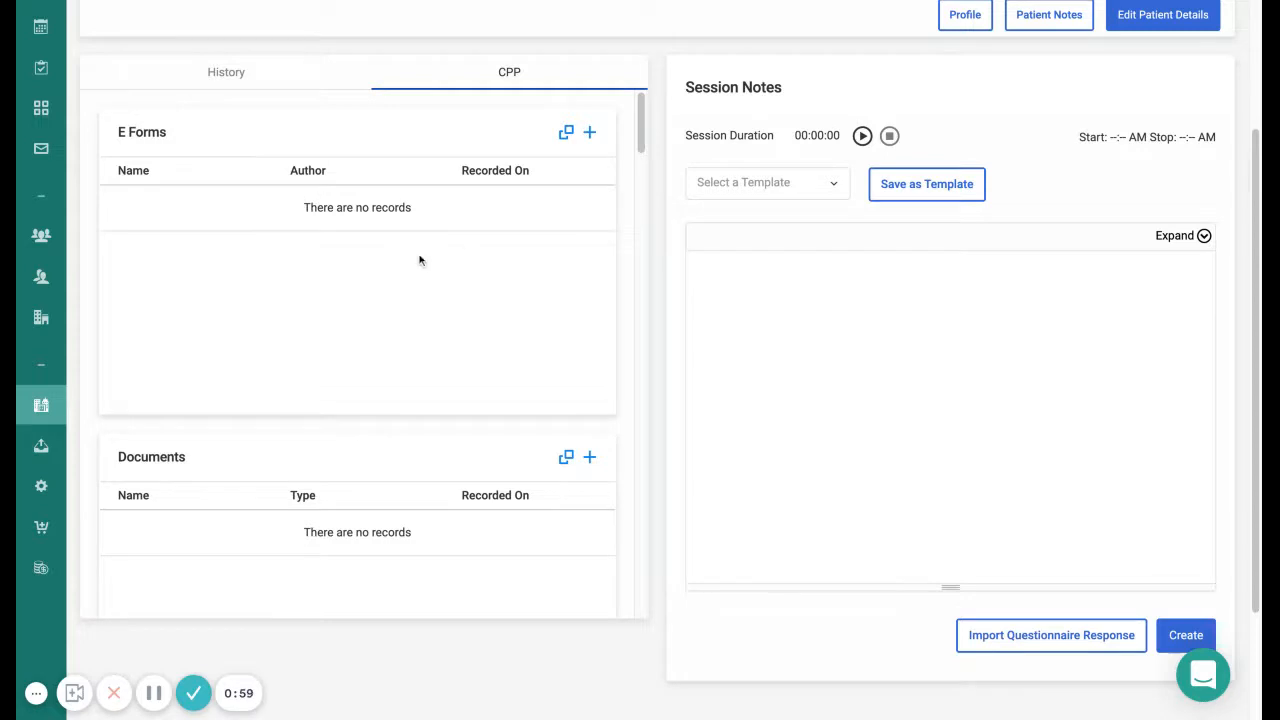
{"action": "scroll", "coordinate": [419, 260], "scroll_direction": "down", "scroll_amount": 5}
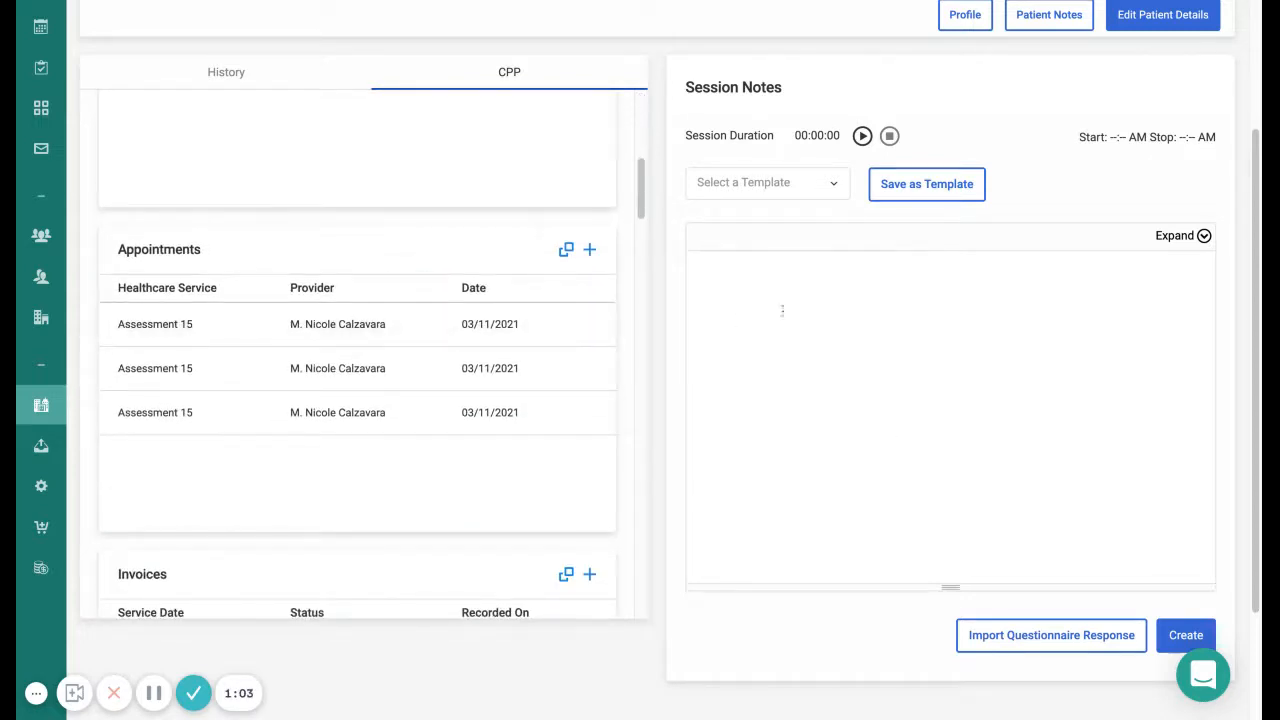
{"action": "scroll", "coordinate": [414, 334], "scroll_direction": "up", "scroll_amount": 5}
{"action": "left_click", "coordinate": [226, 80]}
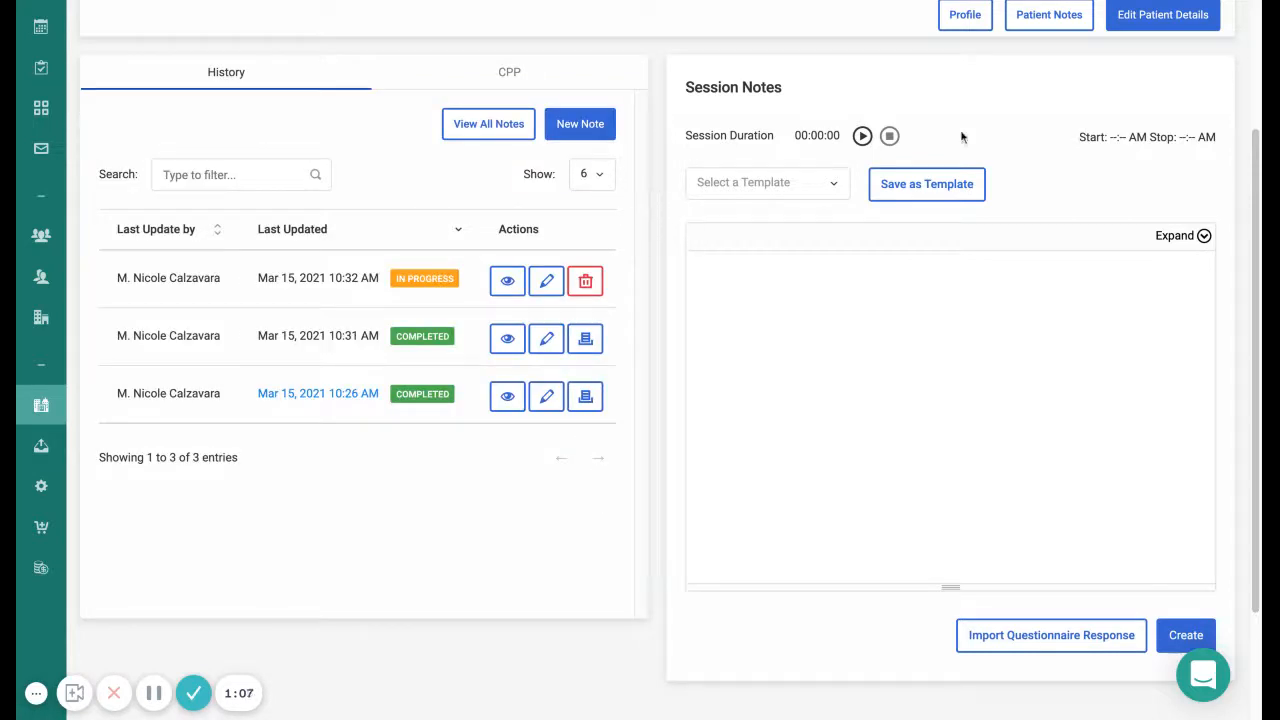
{"action": "triple_click", "coordinate": [686, 138]}
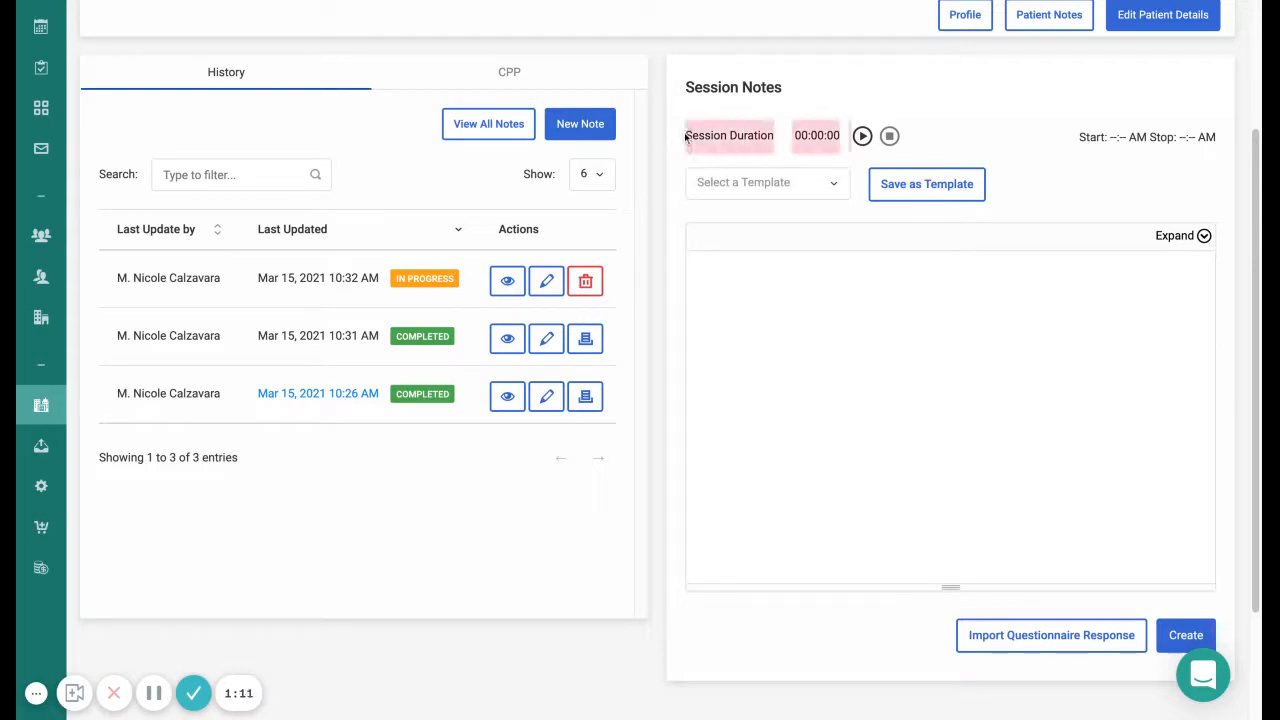
{"action": "left_click", "coordinate": [1165, 178]}
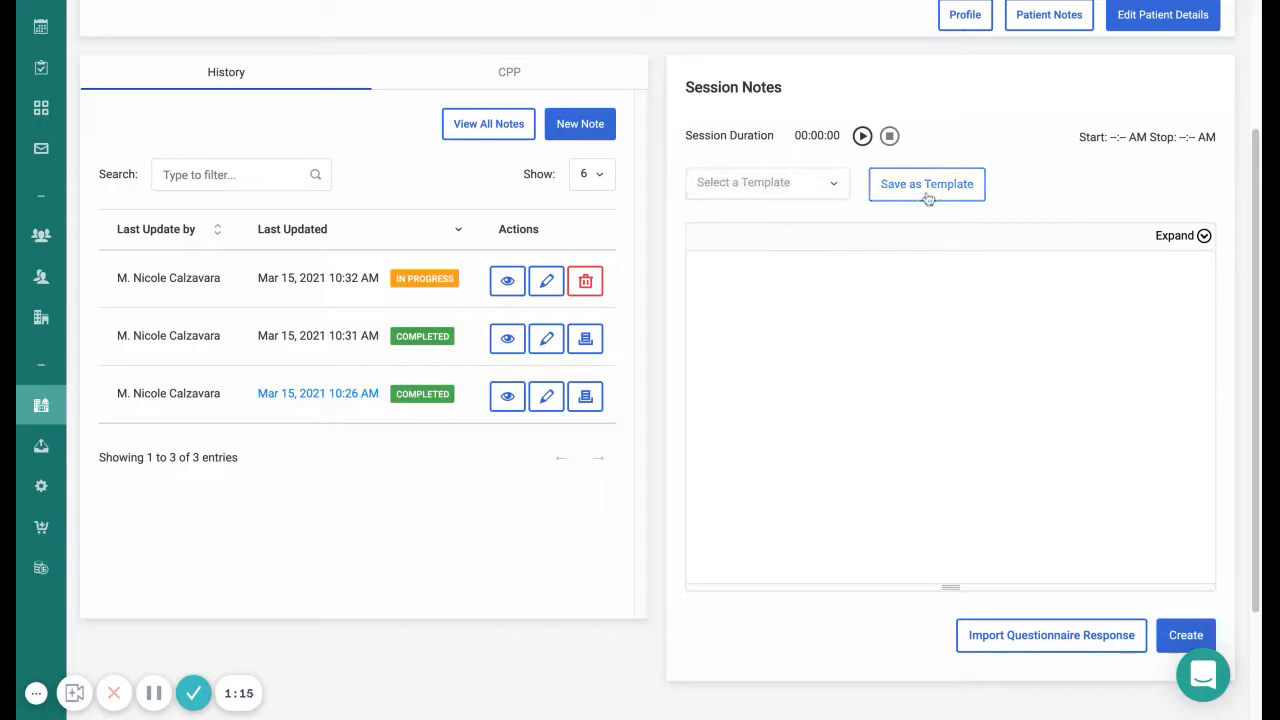
Expand the formatting toolbar of the session note editor and look over the editor's options.
{"action": "left_click", "coordinate": [1178, 240]}
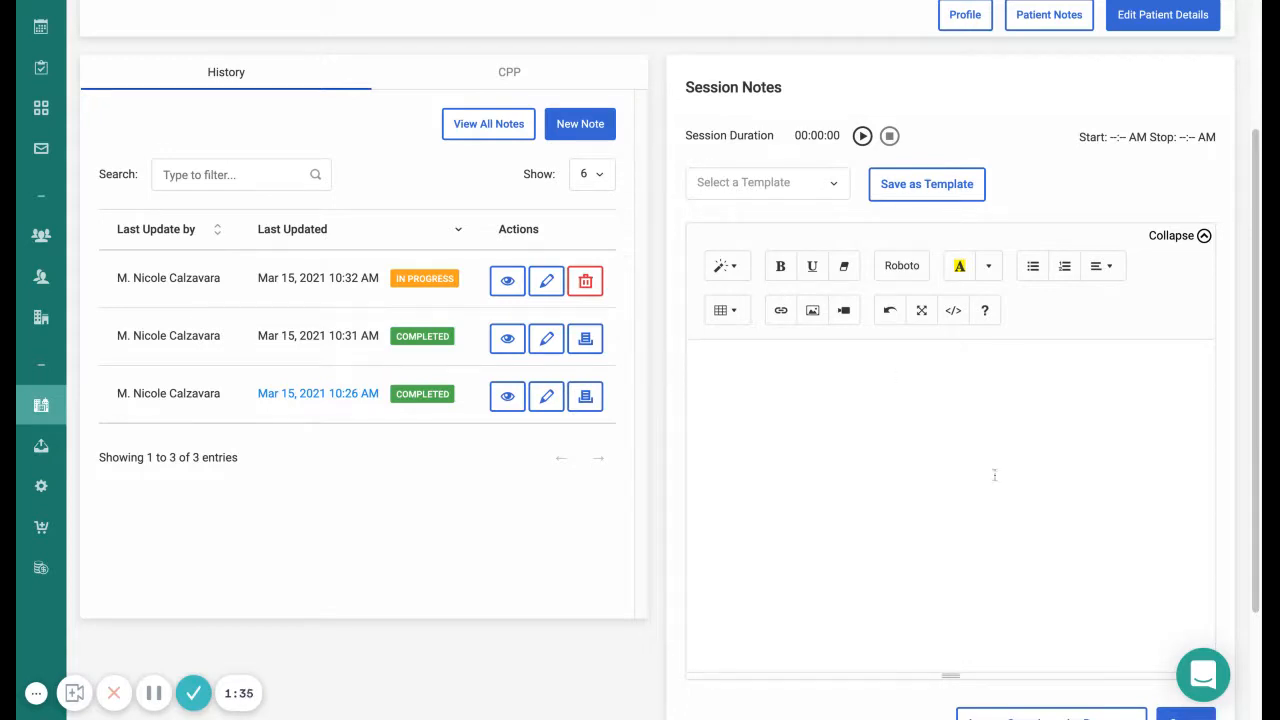
{"action": "scroll", "coordinate": [663, 390], "scroll_direction": "down", "scroll_amount": 1}
{"action": "scroll", "coordinate": [660, 392], "scroll_direction": "down", "scroll_amount": 1}
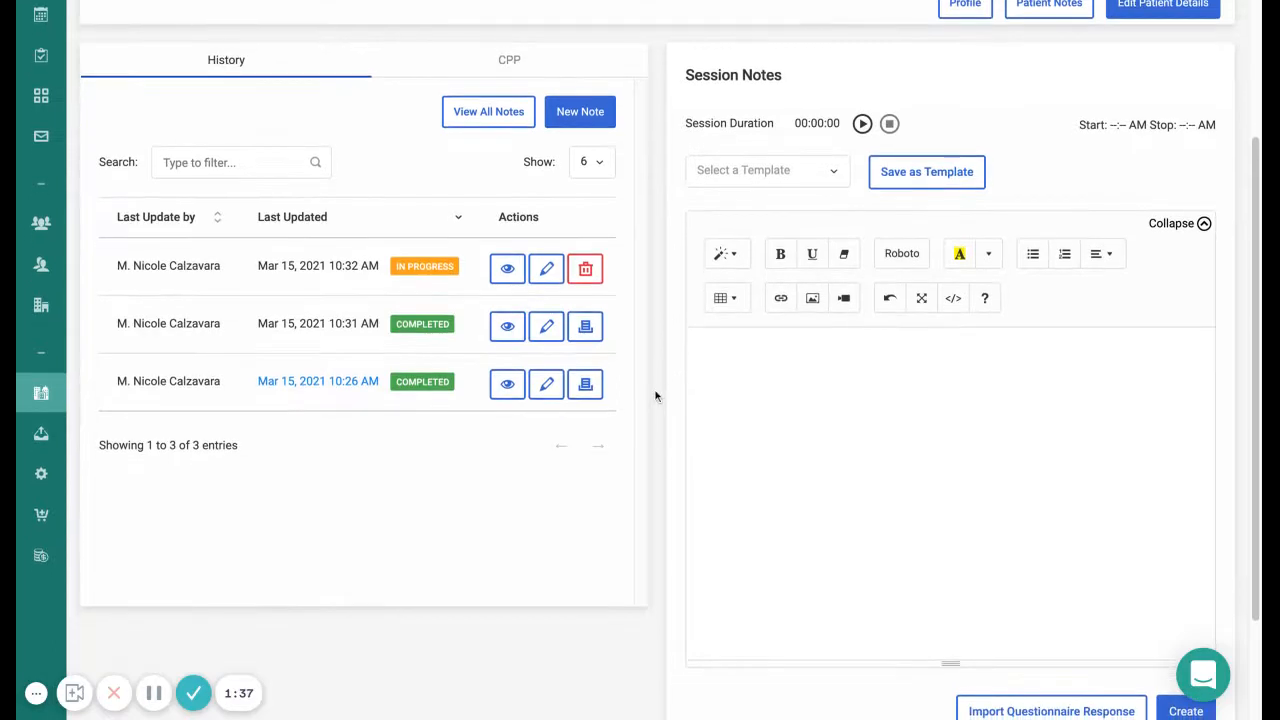
{"action": "scroll", "coordinate": [655, 395], "scroll_direction": "down", "scroll_amount": 2}
{"action": "scroll", "coordinate": [655, 396], "scroll_direction": "down", "scroll_amount": 1}
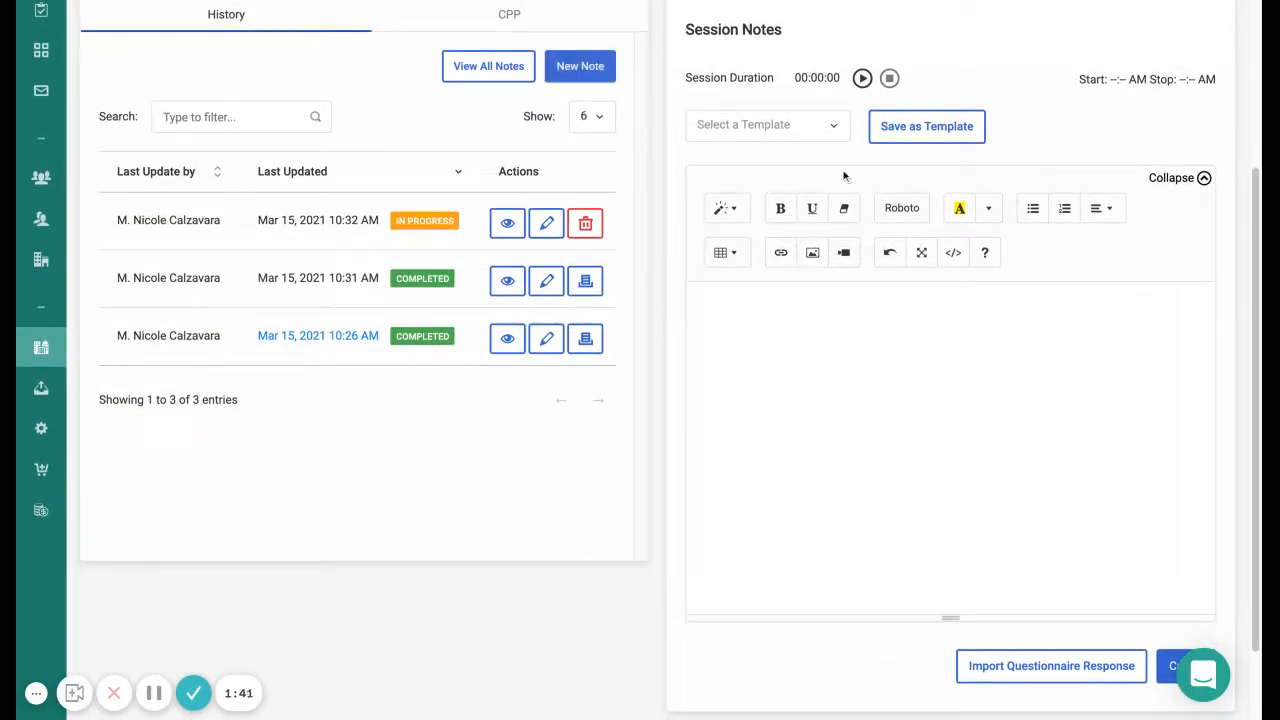
{"action": "scroll", "coordinate": [668, 346], "scroll_direction": "down", "scroll_amount": 1}
{"action": "scroll", "coordinate": [670, 347], "scroll_direction": "down", "scroll_amount": 1}
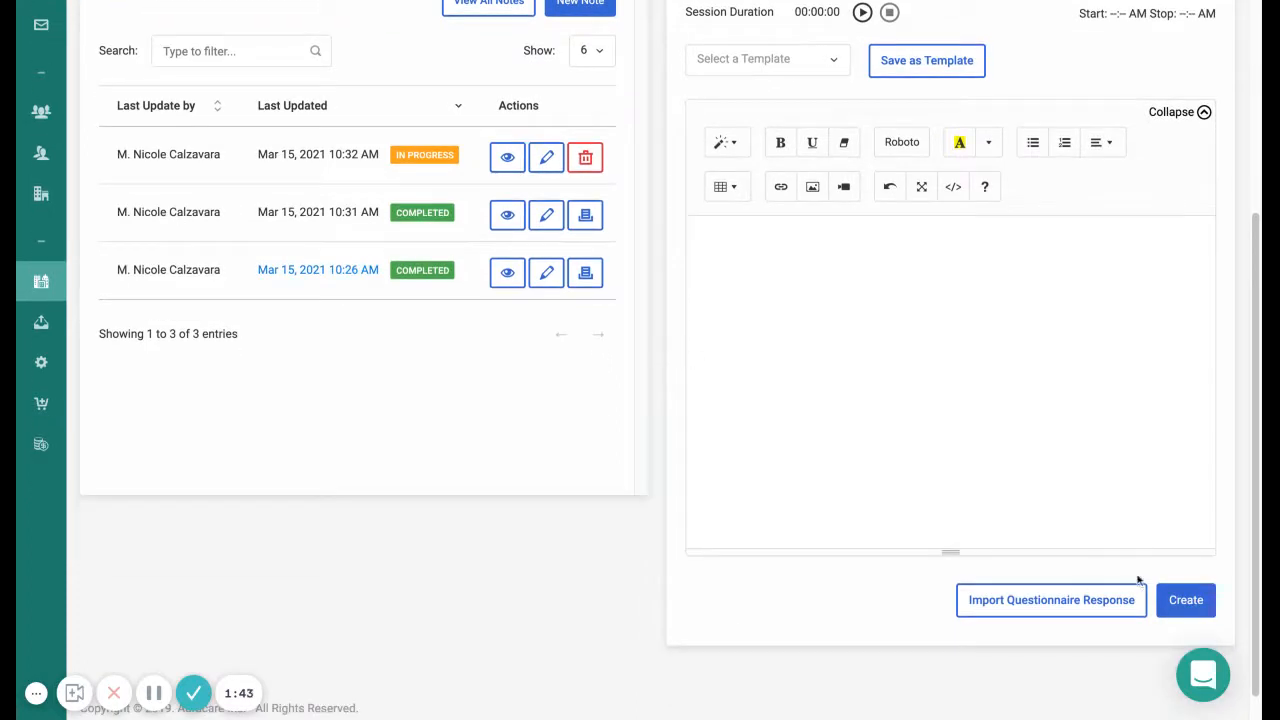
{"action": "scroll", "coordinate": [660, 373], "scroll_direction": "up", "scroll_amount": 2}
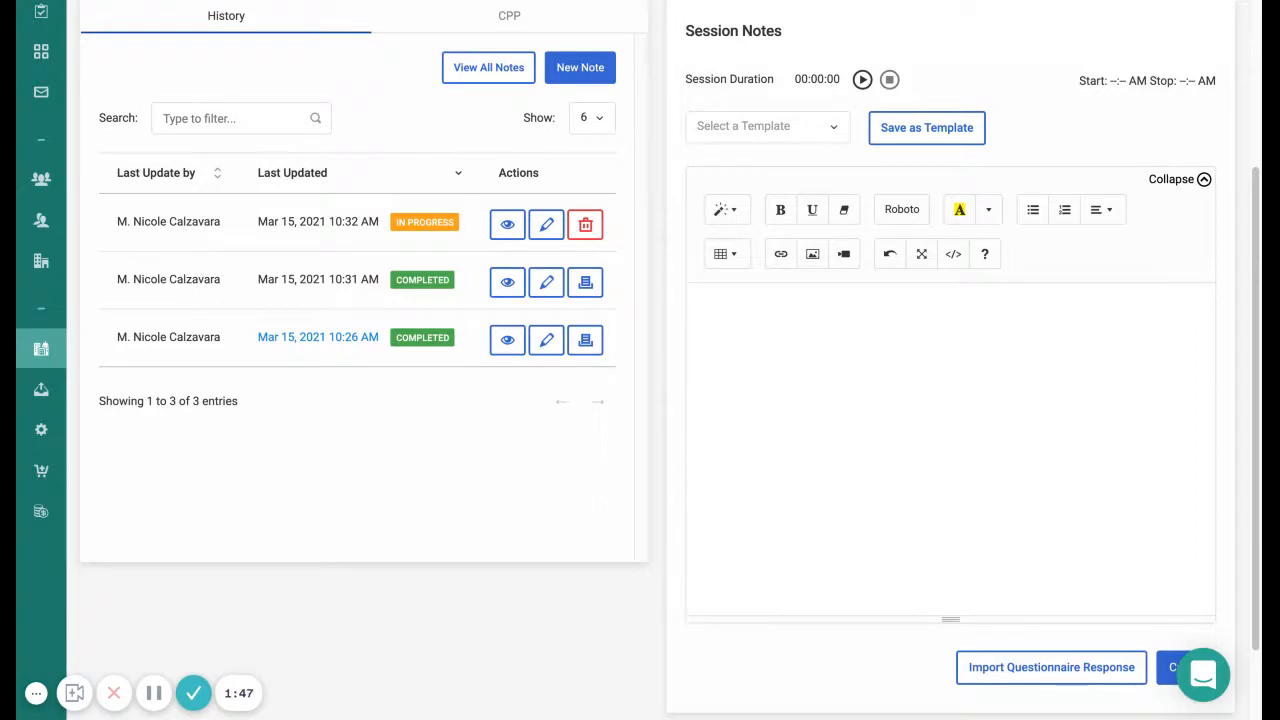
{"action": "scroll", "coordinate": [640, 360], "scroll_direction": "up", "scroll_amount": 1}
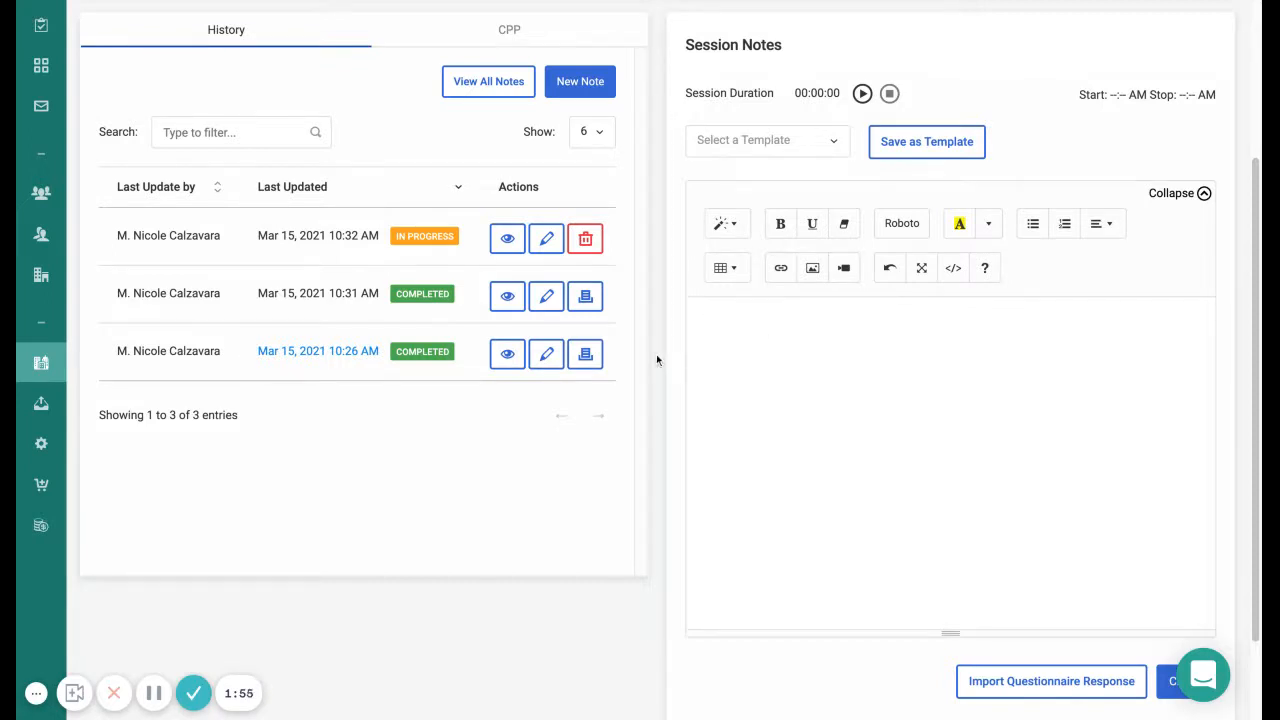
Write "This is a training video for Adracare!" as the session note and create the note.
{"action": "type", "text": "This is a training video fo"}
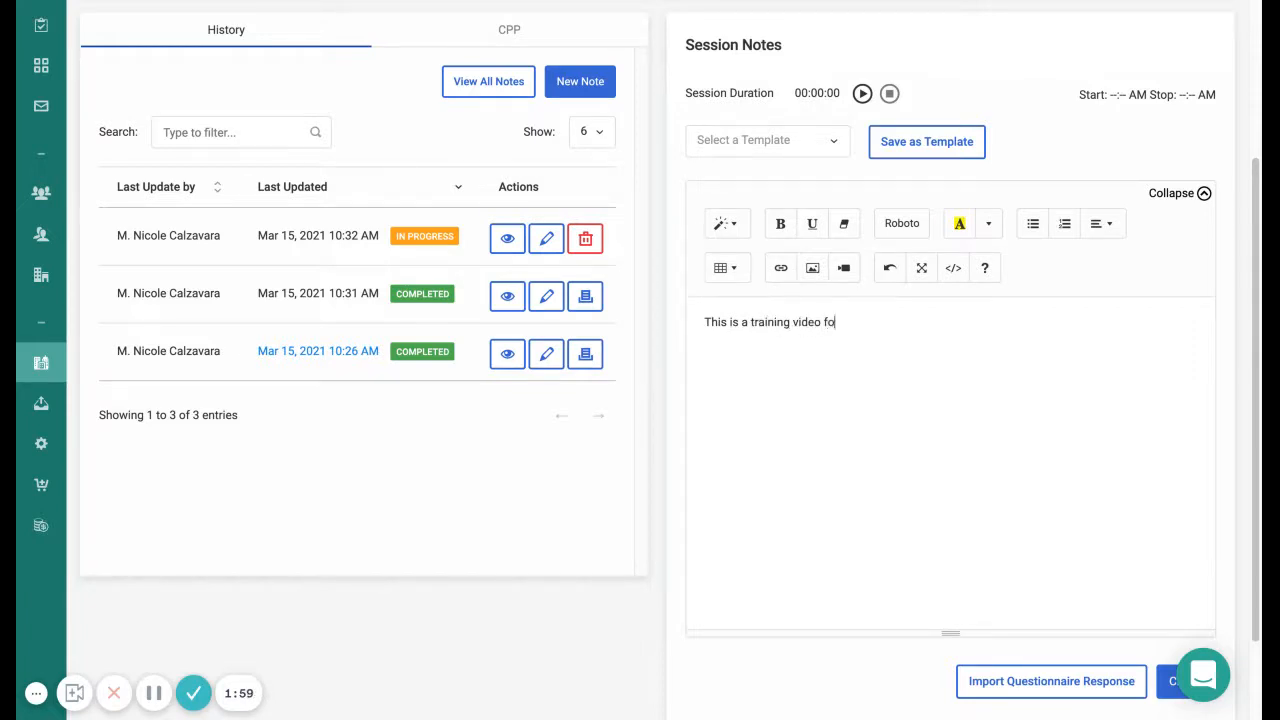
{"action": "type", "text": "r Adracare!"}
{"action": "scroll", "coordinate": [1040, 555], "scroll_direction": "down", "scroll_amount": 1}
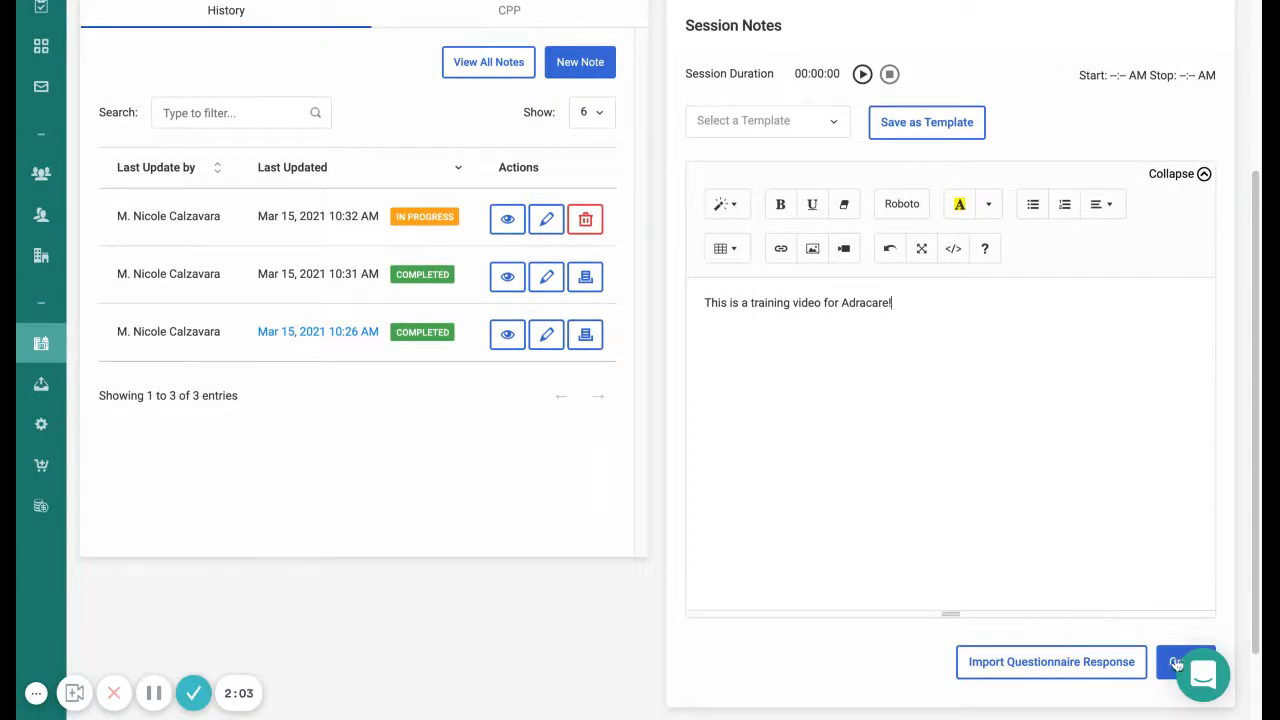
{"action": "left_click", "coordinate": [1172, 662]}
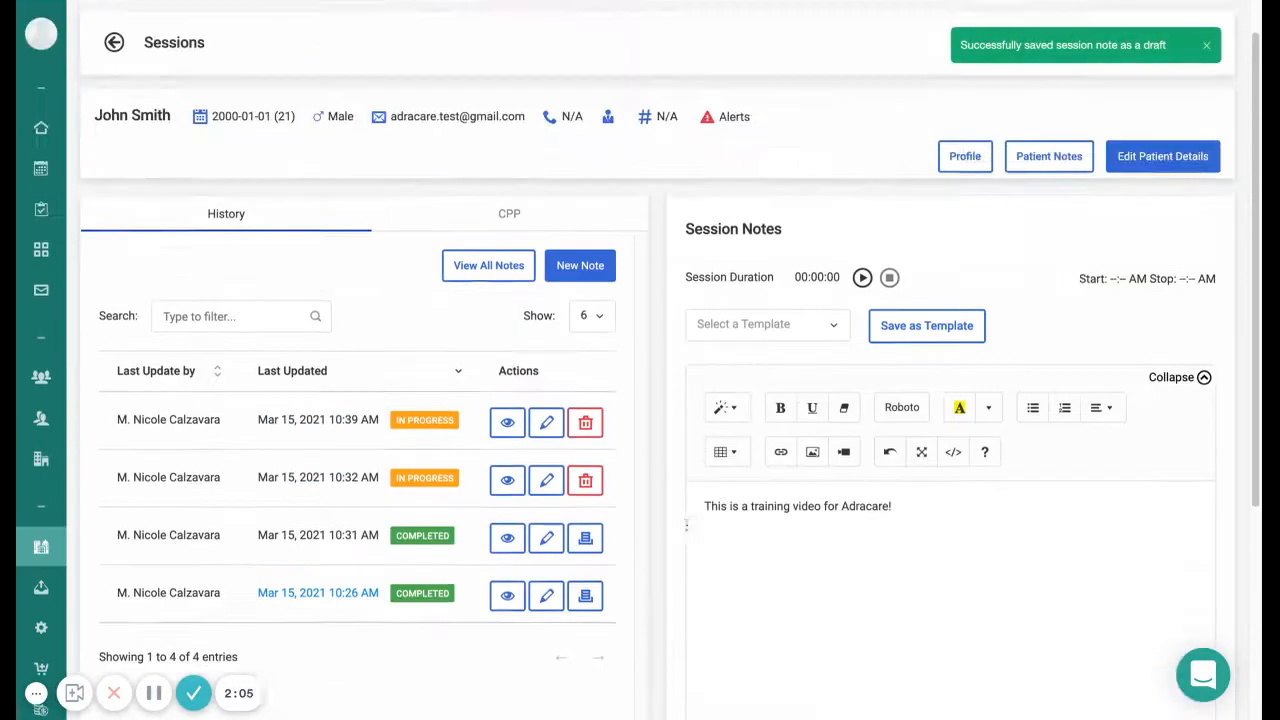
Save the newly created session note without completing it.
{"action": "scroll", "coordinate": [657, 484], "scroll_direction": "down", "scroll_amount": 1}
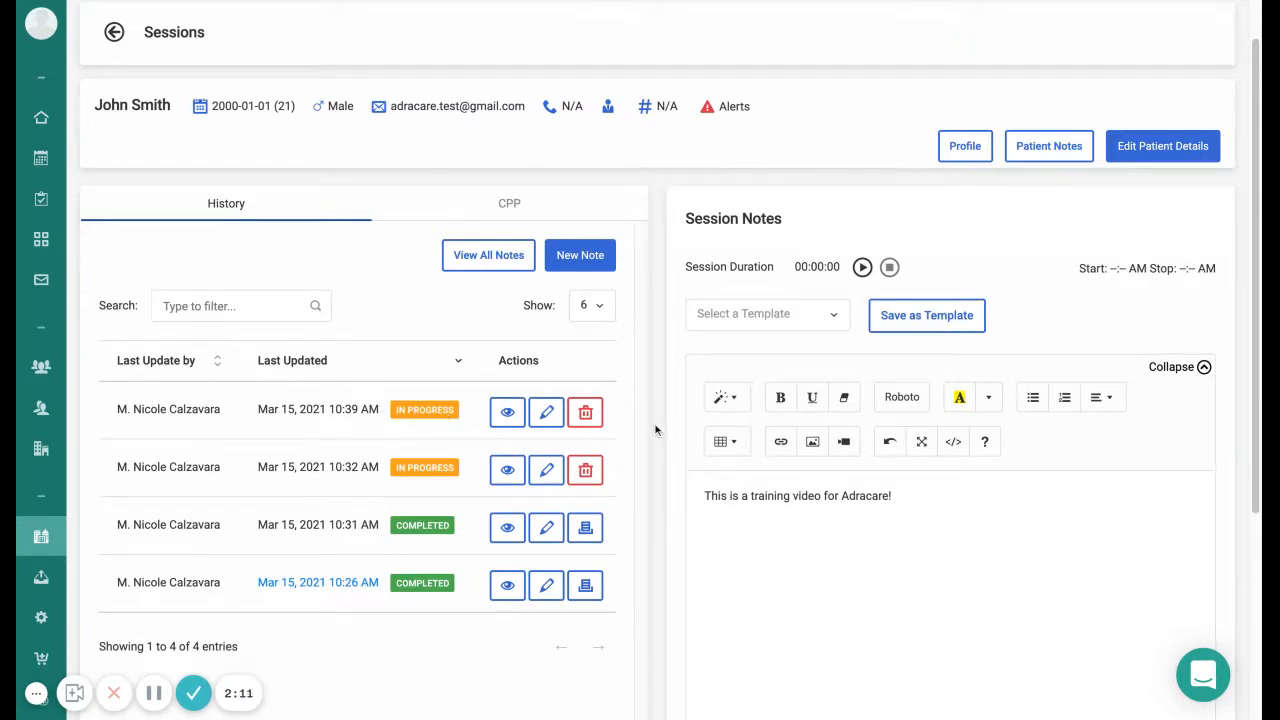
{"action": "scroll", "coordinate": [655, 430], "scroll_direction": "down", "scroll_amount": 5}
{"action": "scroll", "coordinate": [638, 360], "scroll_direction": "down", "scroll_amount": 1}
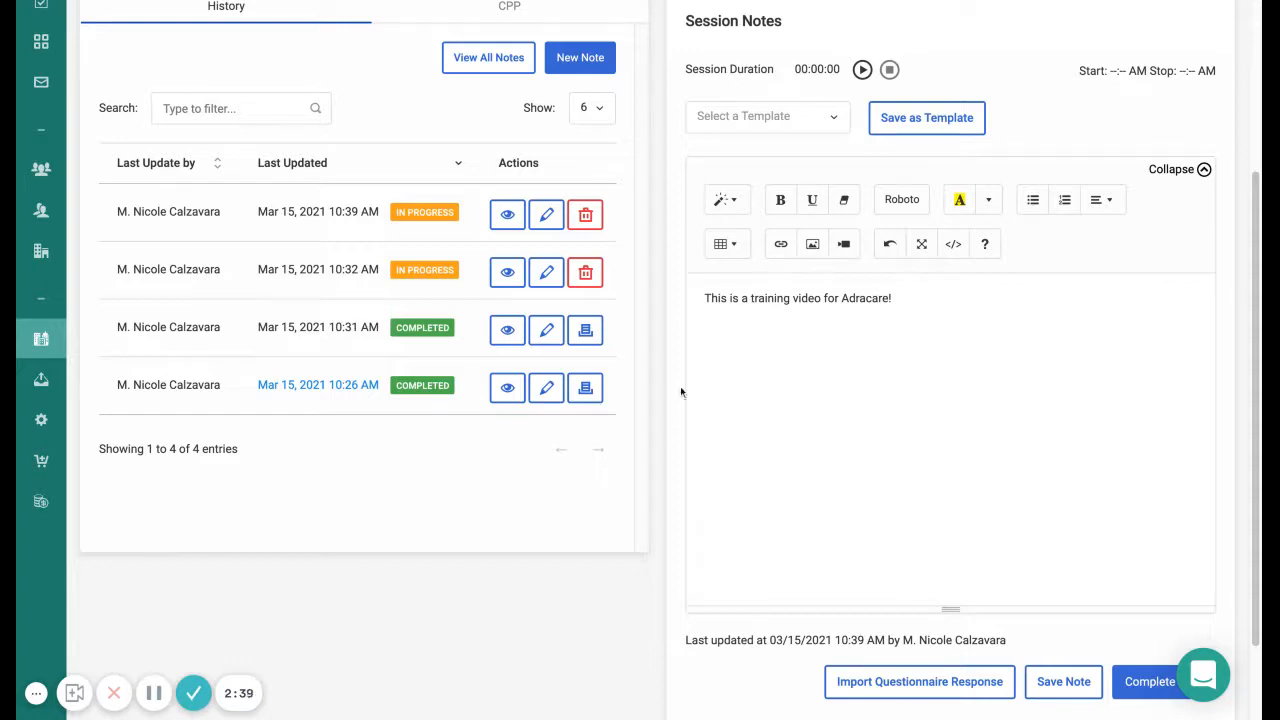
{"action": "left_click", "coordinate": [1062, 687]}
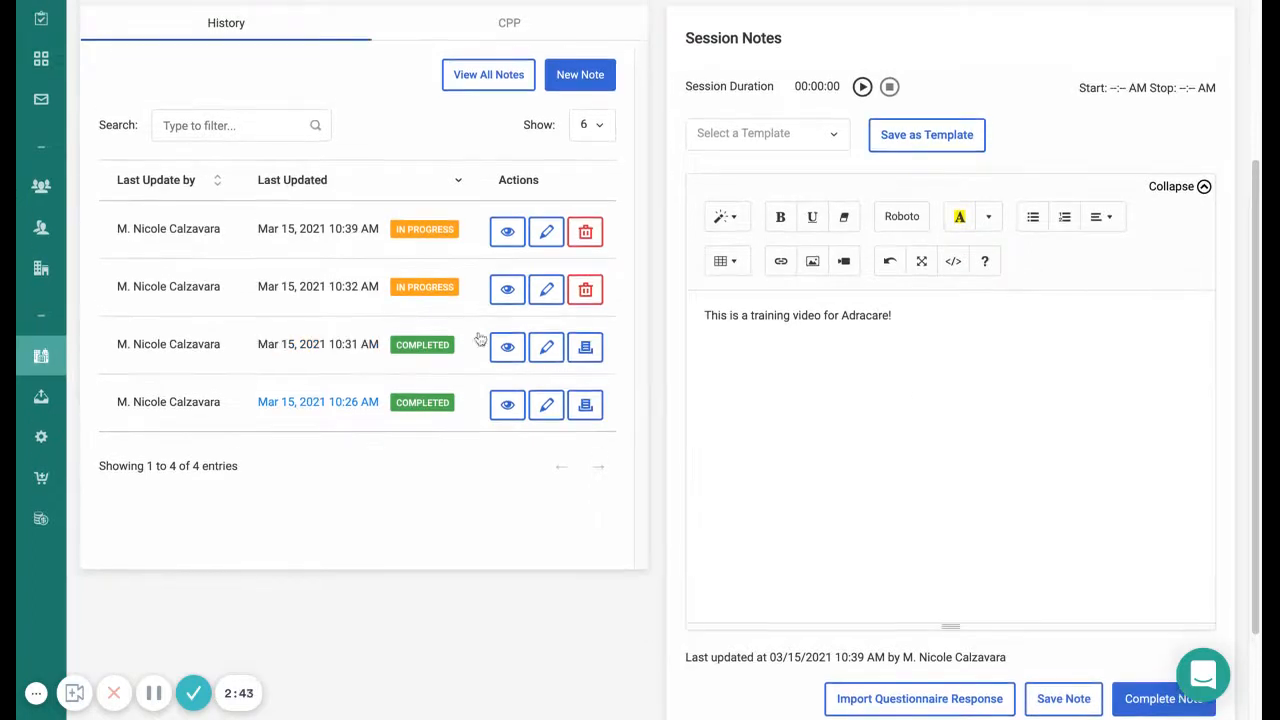
Open the in-progress note from 10:32 AM for editing and add an exclamation mark after "Session Notes".
{"action": "left_click", "coordinate": [546, 291]}
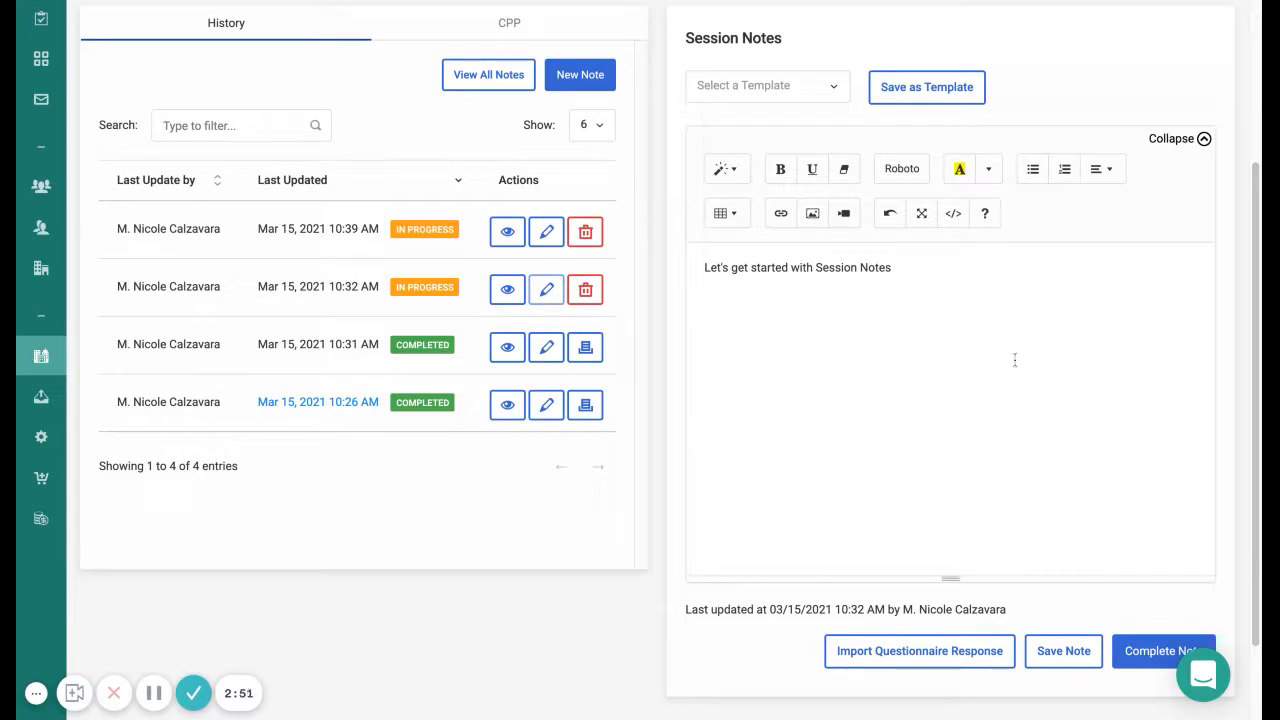
{"action": "left_click", "coordinate": [1015, 358]}
{"action": "type", "text": "!"}
Make the line "Let's get started with Session Notes!" bold and turn it into a bulleted list item.
{"action": "triple_click", "coordinate": [920, 265]}
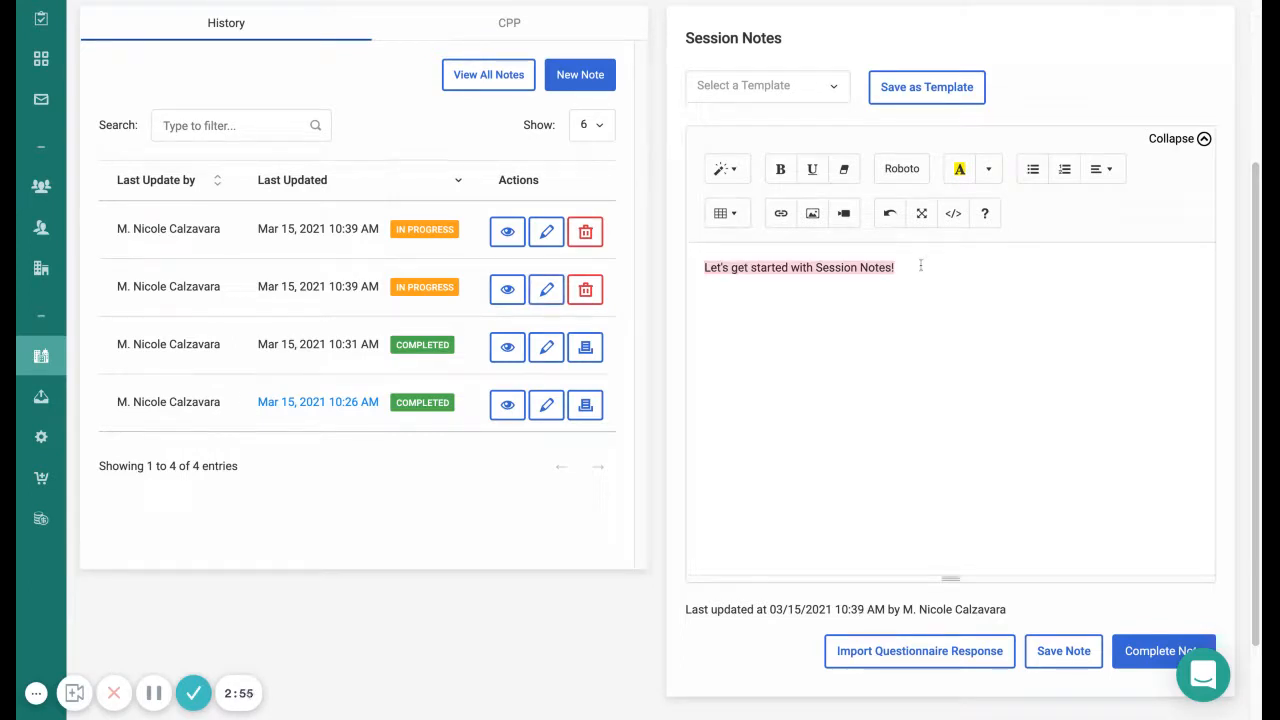
{"action": "left_click", "coordinate": [780, 172]}
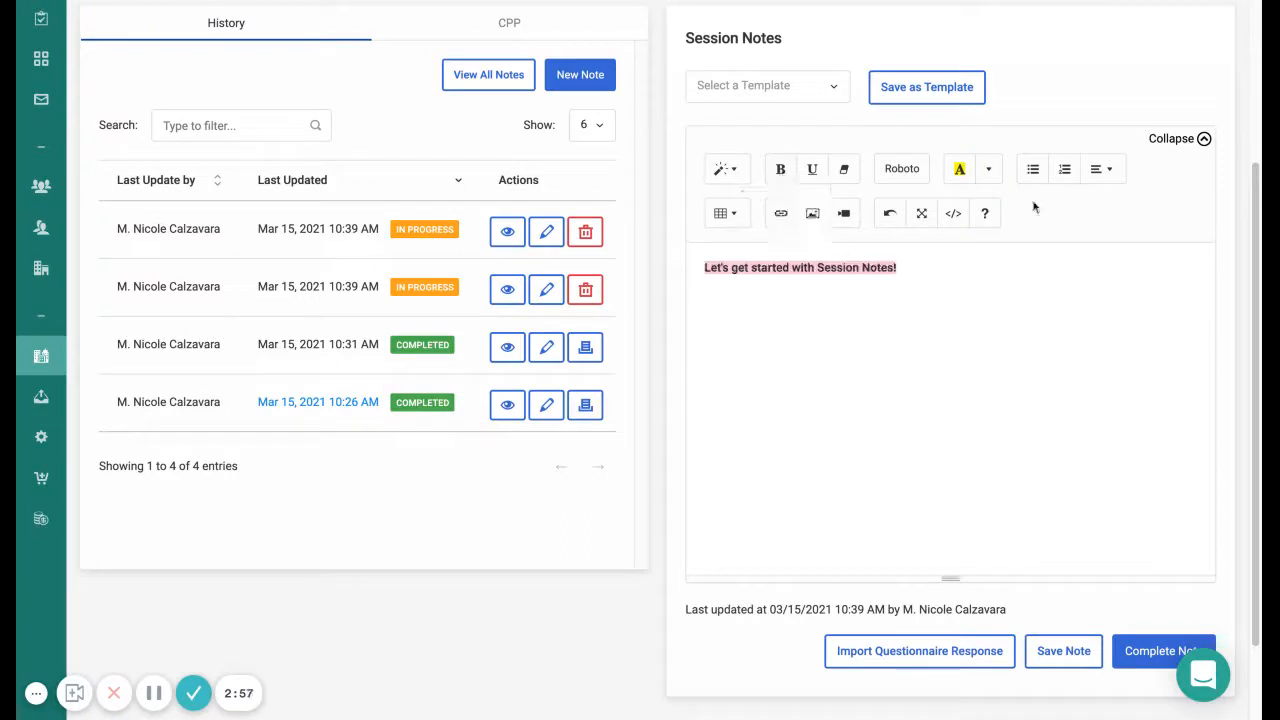
{"action": "left_click", "coordinate": [1033, 178]}
Add a second bullet reading "I don't want to write notes from scratch." and save the note.
{"action": "left_click", "coordinate": [948, 272]}
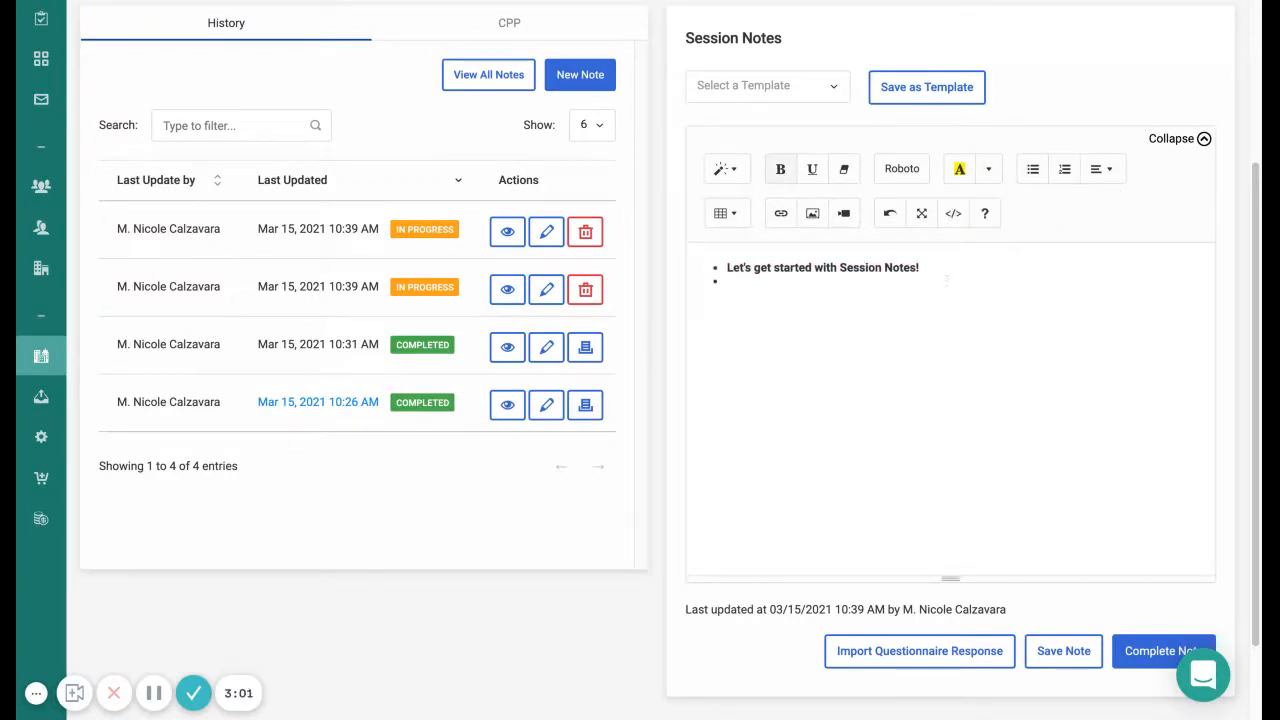
{"action": "type", "text": "I od"}
{"action": "key", "text": "BackSpace"}
{"action": "key", "text": "BackSpace"}
{"action": "type", "text": "don't want to write notes from"}
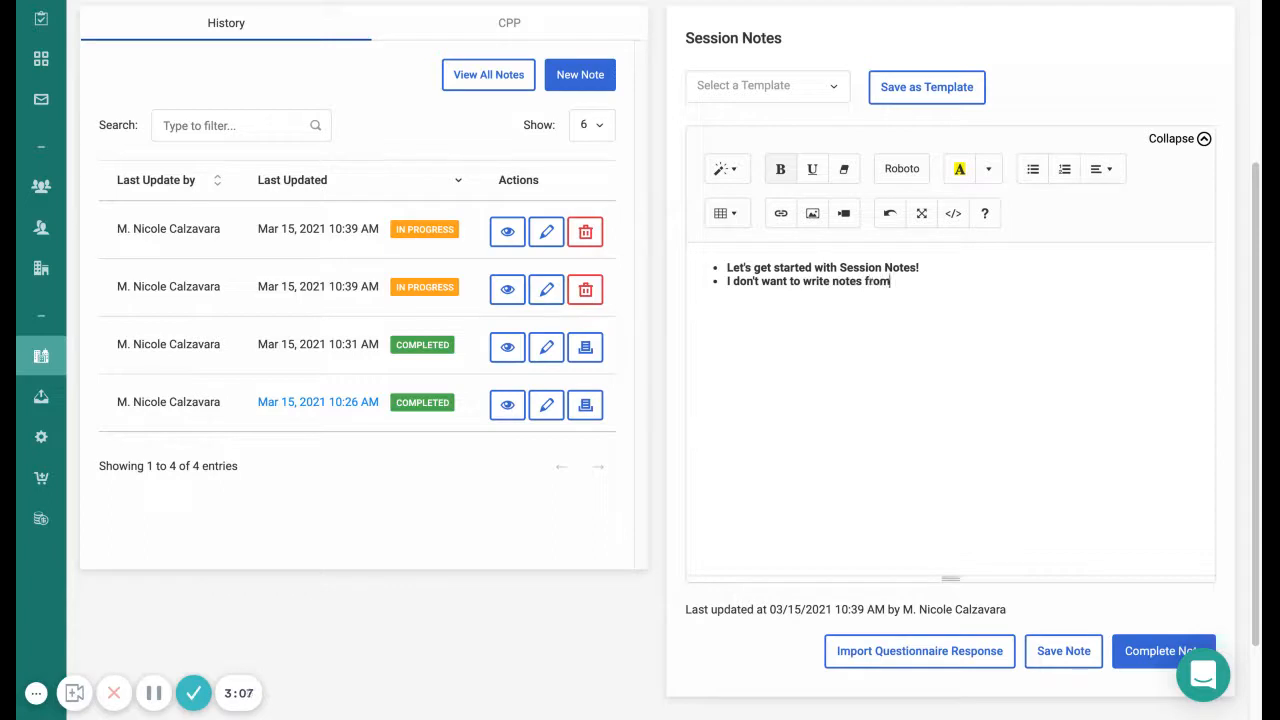
{"action": "type", "text": " scract"}
{"action": "type", "text": "tch."}
{"action": "left_click", "coordinate": [1063, 655]}
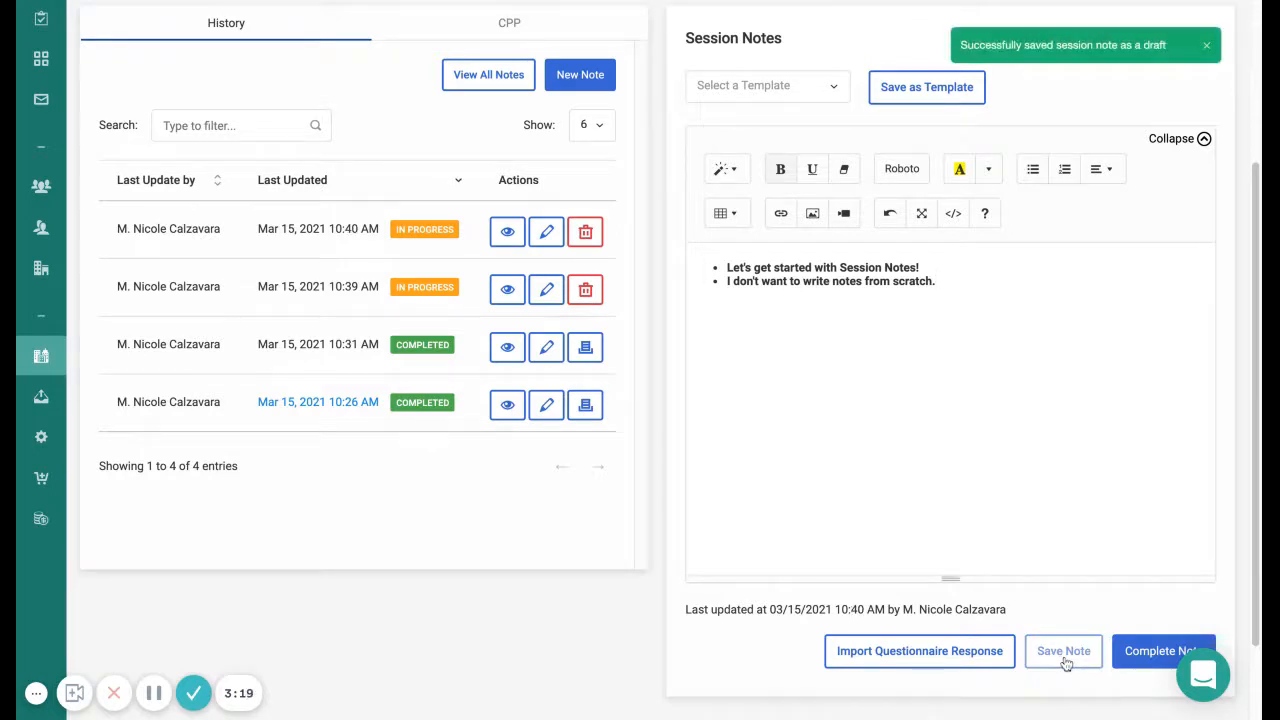
Add a third bullet reading "I need to get up for a second" and leave the unsaved note for the Calendar page.
{"action": "scroll", "coordinate": [662, 565], "scroll_direction": "up", "scroll_amount": 1}
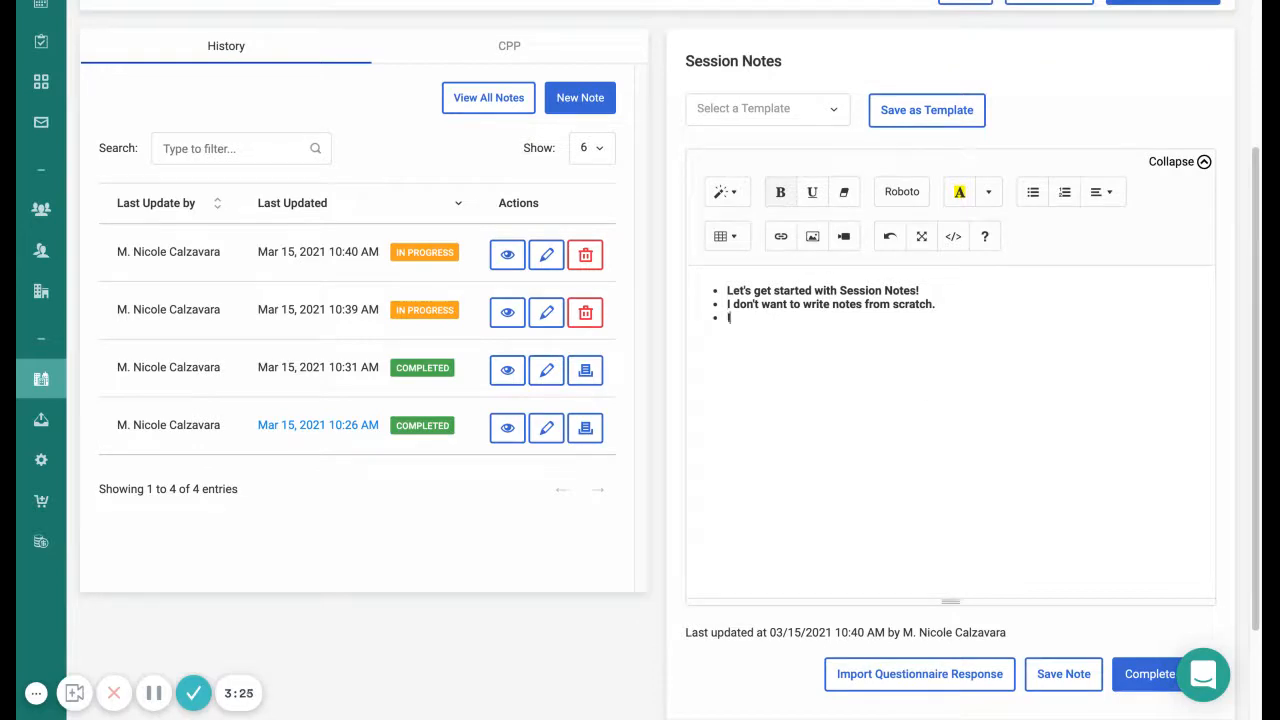
{"action": "type", "text": "need to get up for a second"}
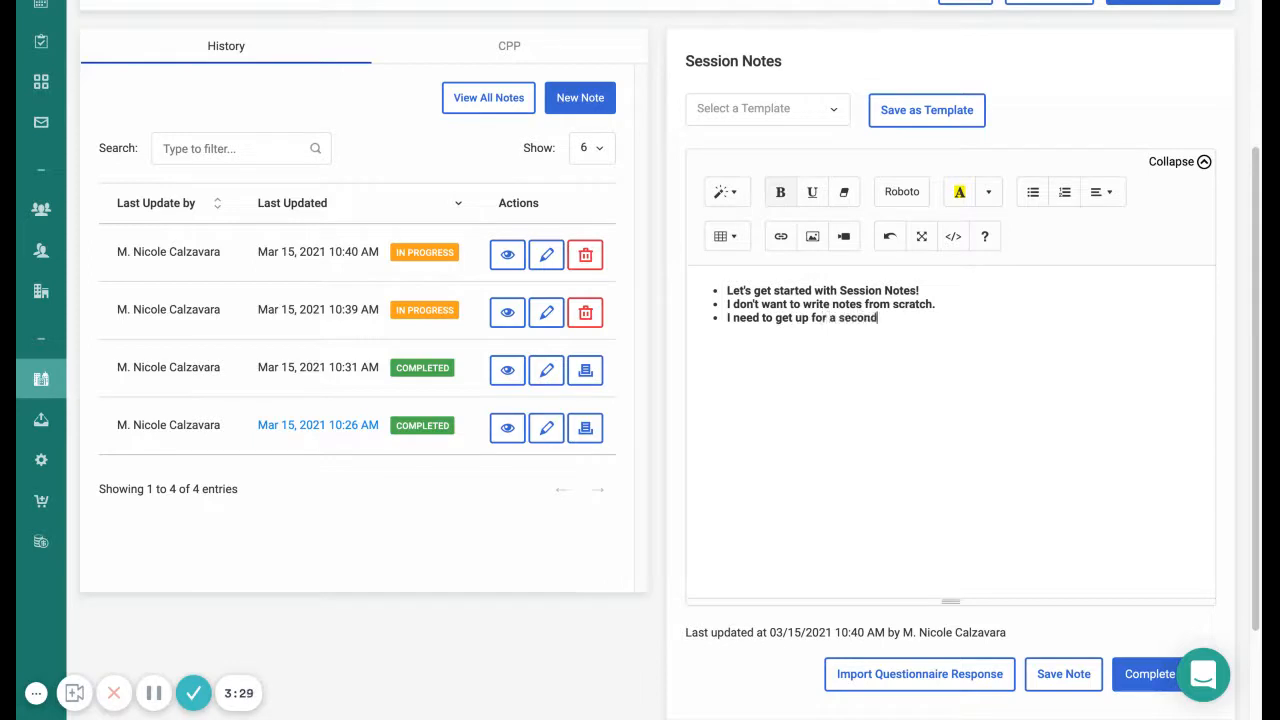
{"action": "scroll", "coordinate": [660, 426], "scroll_direction": "up", "scroll_amount": 1}
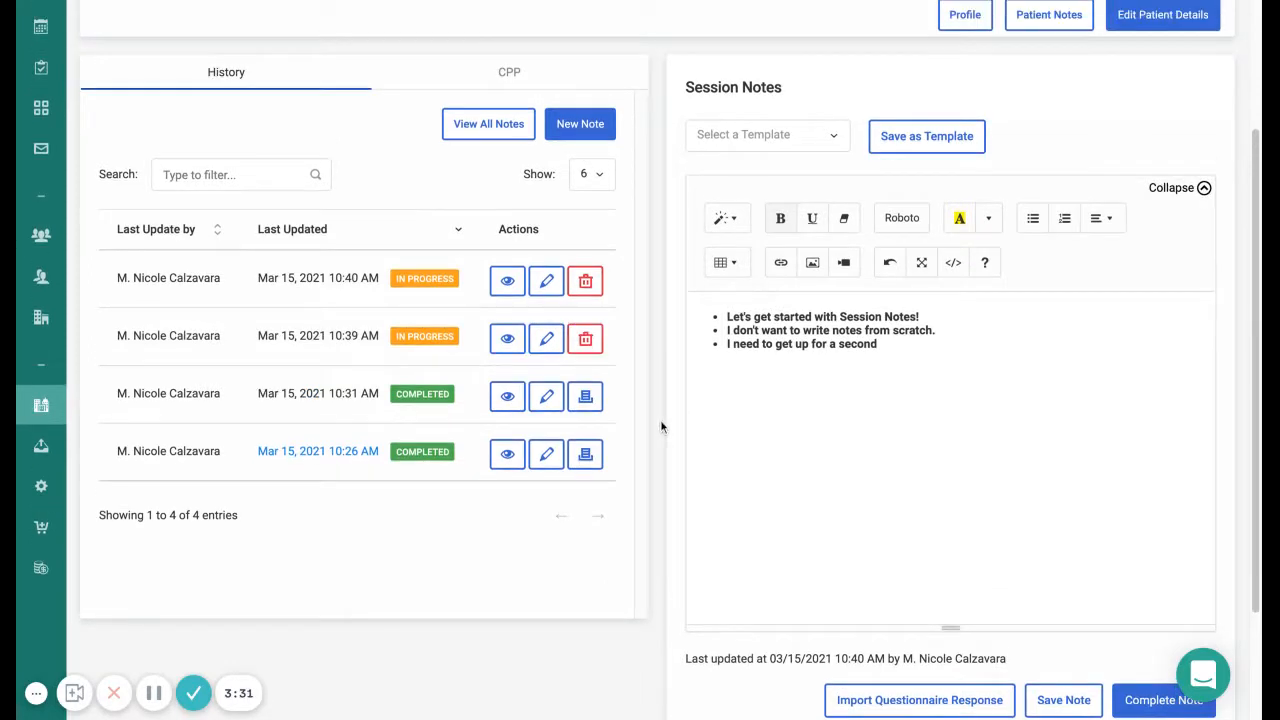
{"action": "scroll", "coordinate": [660, 426], "scroll_direction": "up", "scroll_amount": 3}
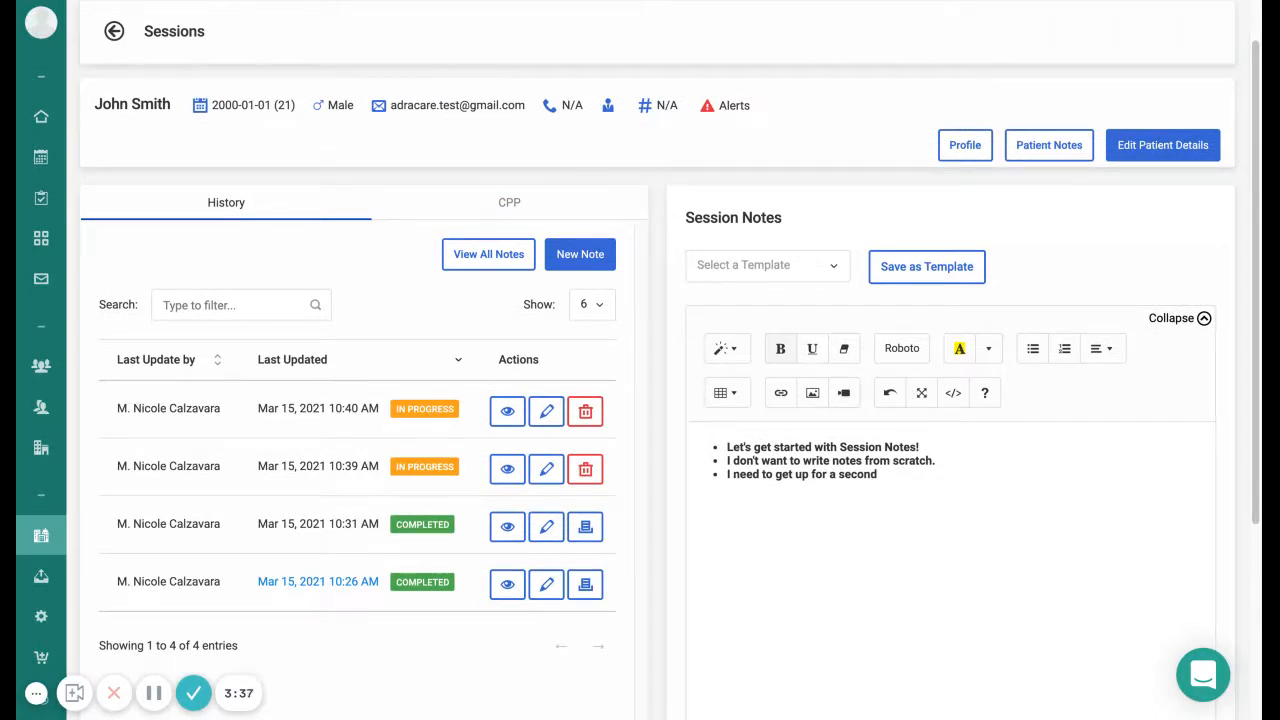
{"action": "scroll", "coordinate": [640, 360], "scroll_direction": "up", "scroll_amount": 1}
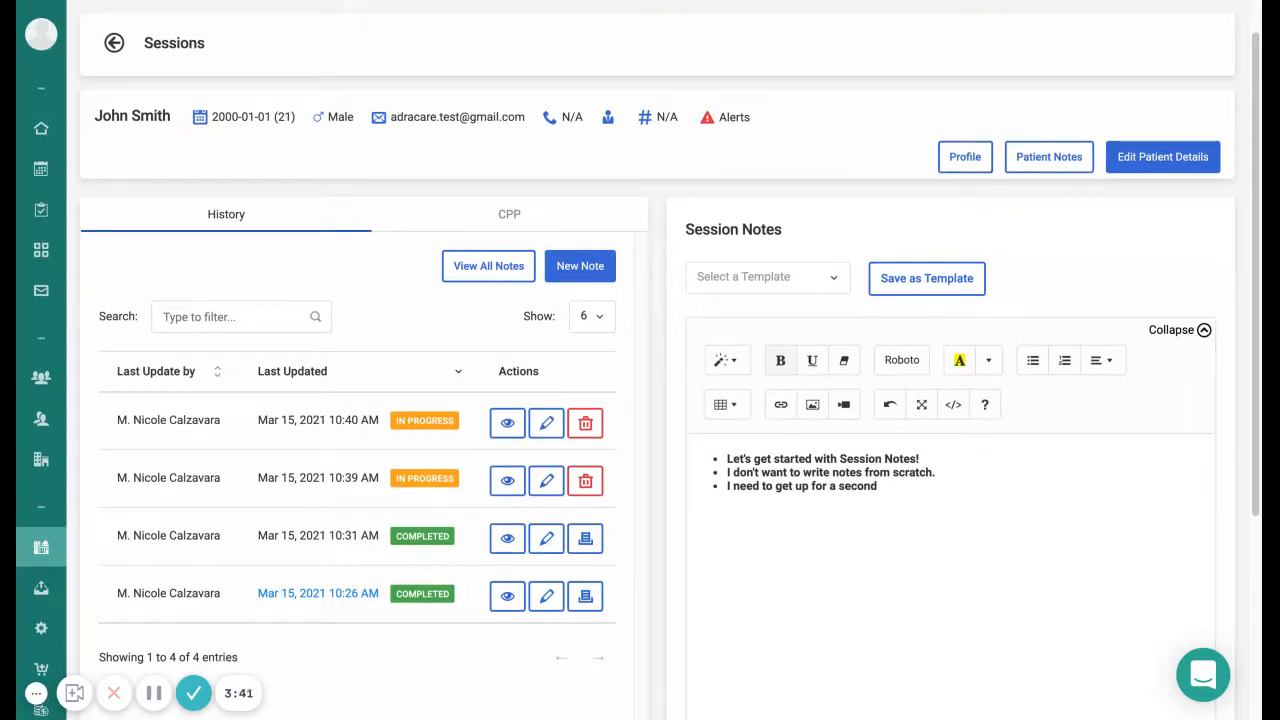
{"action": "left_click", "coordinate": [40, 170]}
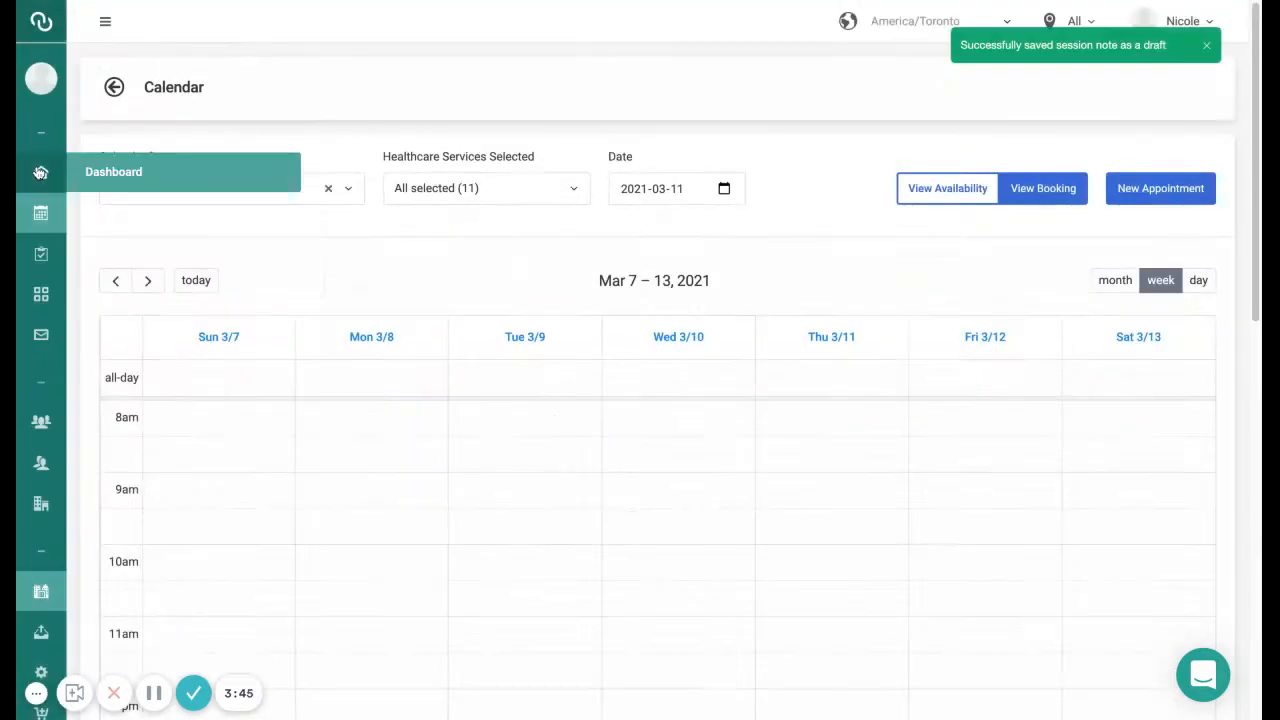
Return from the Calendar to the patient's Sessions page.
{"action": "triple_click", "coordinate": [960, 47]}
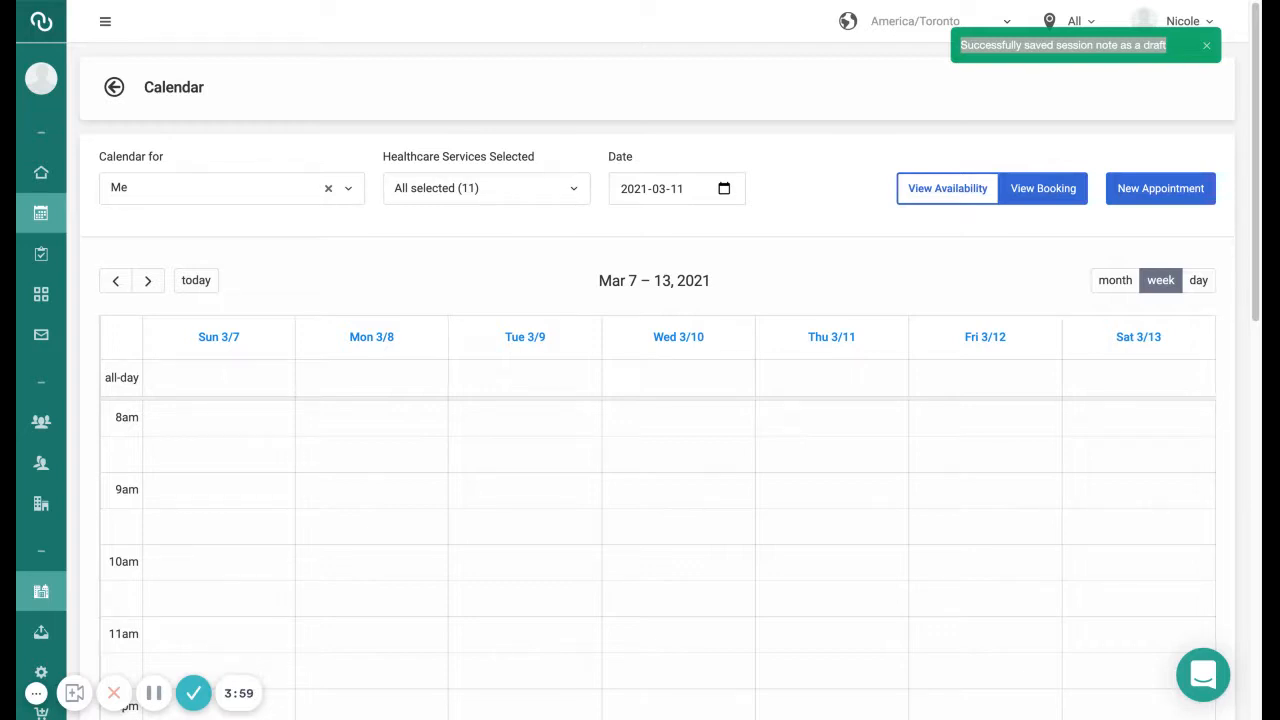
{"action": "left_click", "coordinate": [1155, 62]}
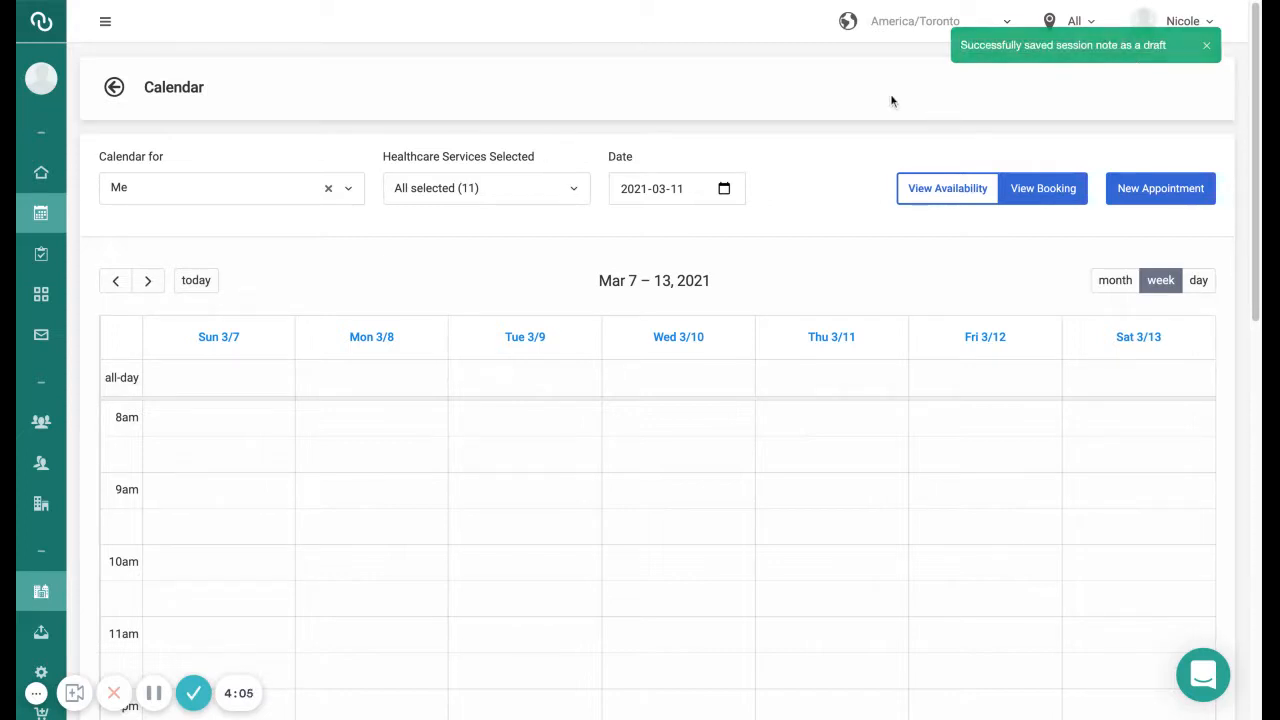
{"action": "left_click", "coordinate": [114, 87]}
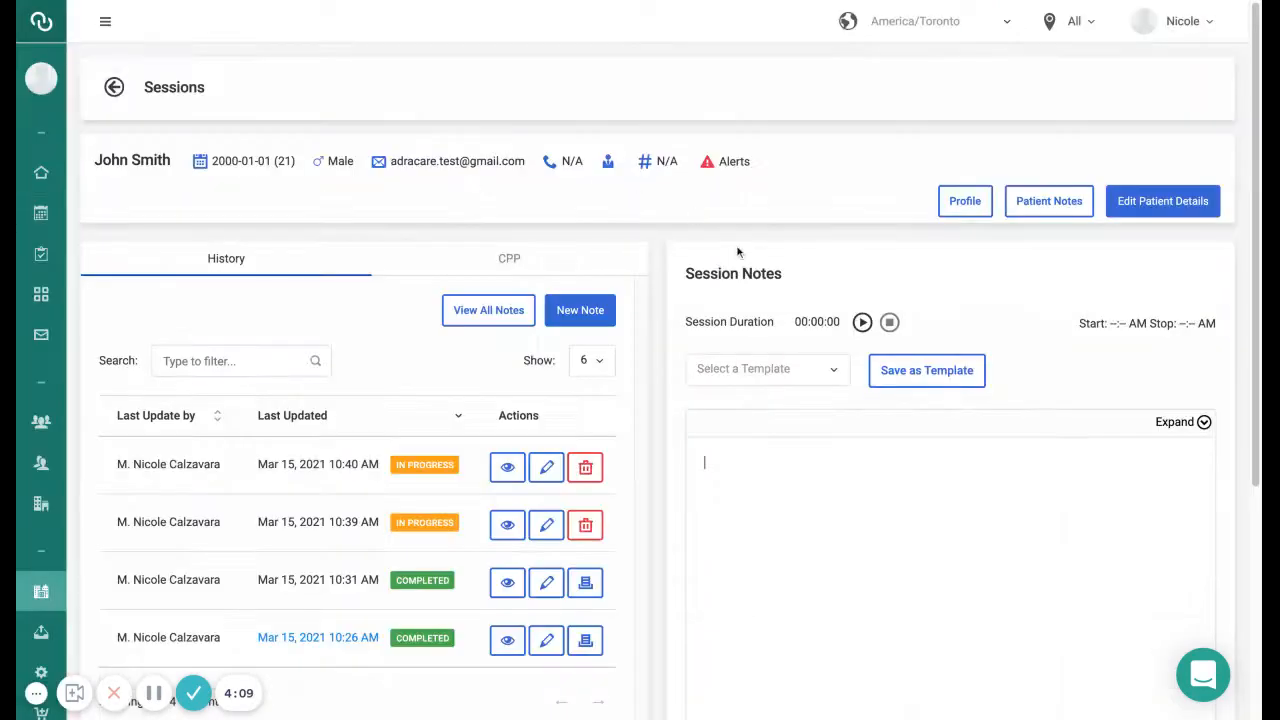
Reopen the most recent in-progress note, from Mar 15, 2021 10:40 AM, for editing.
{"action": "scroll", "coordinate": [659, 335], "scroll_direction": "down", "scroll_amount": 3}
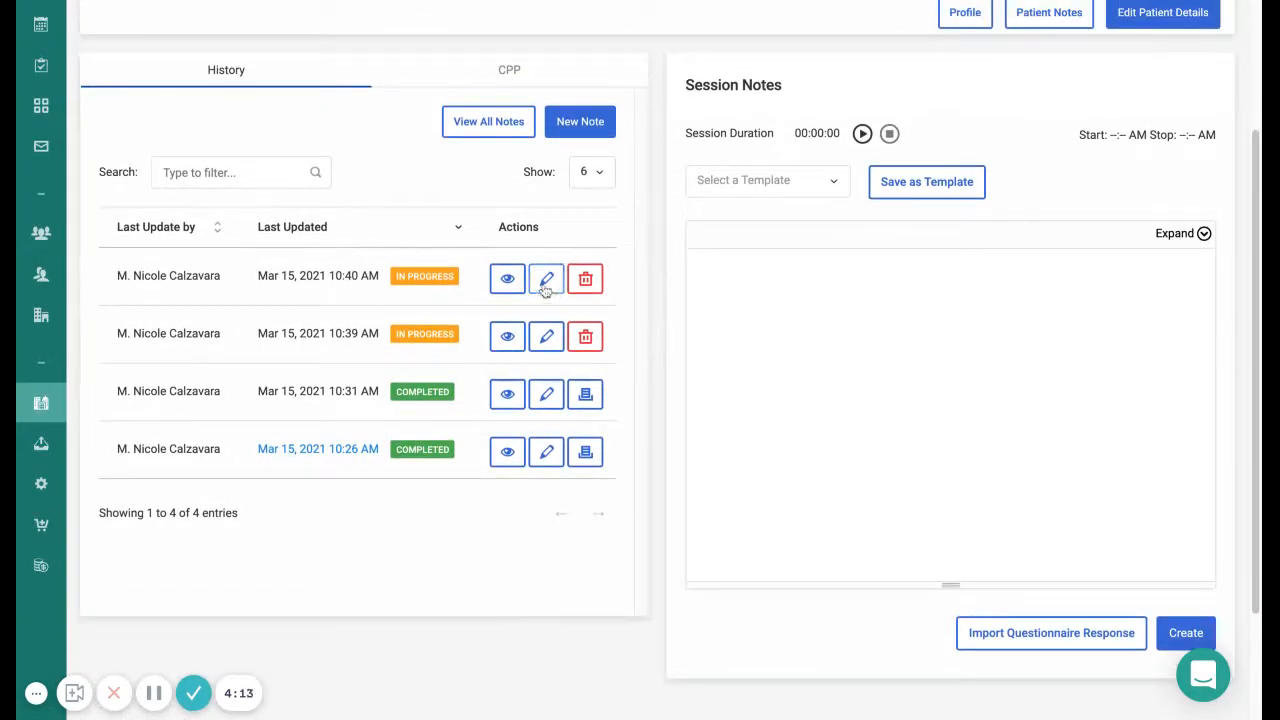
{"action": "left_click", "coordinate": [547, 288]}
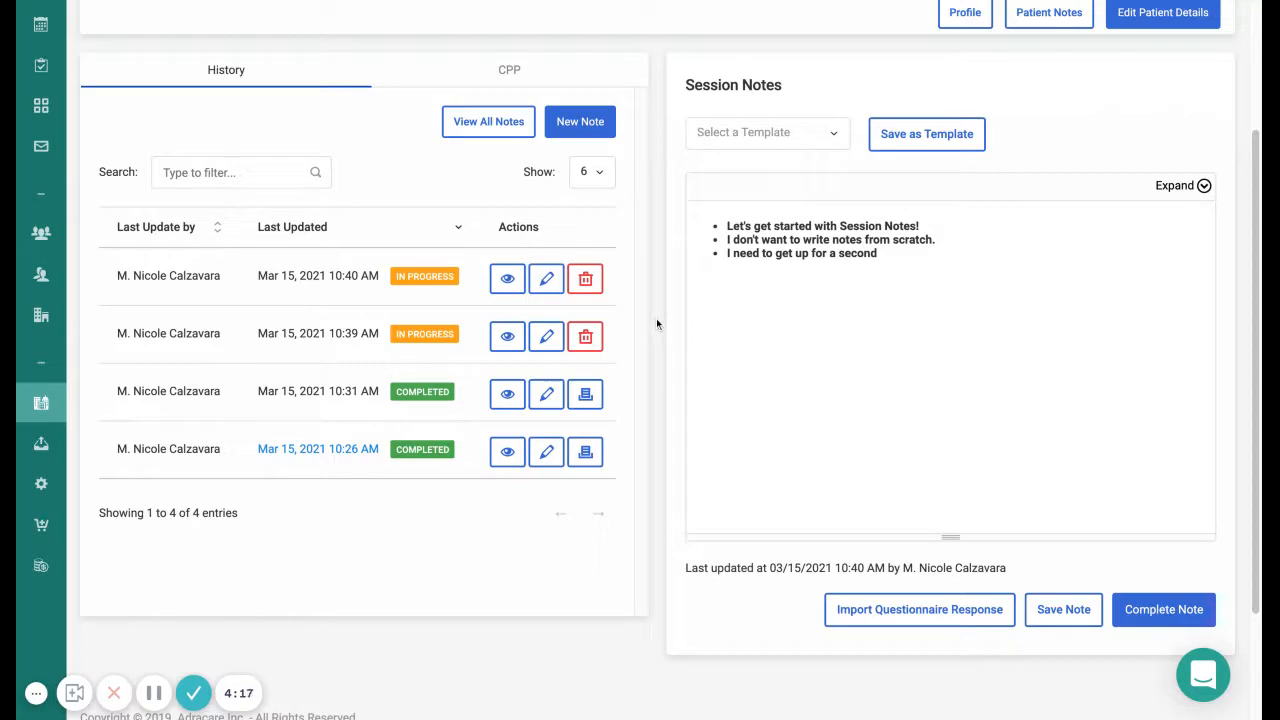
{"action": "left_click", "coordinate": [1162, 612]}
{"action": "left_click", "coordinate": [1165, 624]}
Open the completed note from Mar 15, 2021 10:31 AM for editing and save it with Update Note.
{"action": "left_click", "coordinate": [509, 400]}
{"action": "left_click", "coordinate": [546, 394]}
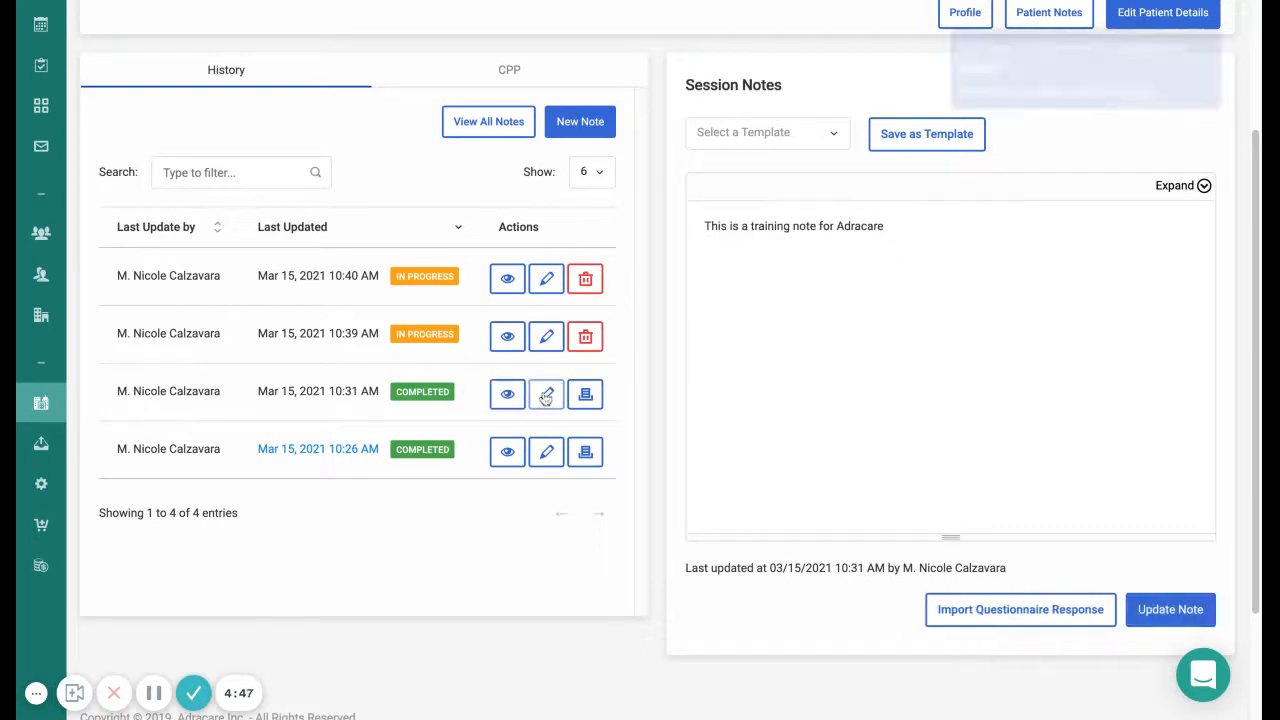
{"action": "scroll", "coordinate": [748, 434], "scroll_direction": "up", "scroll_amount": 3}
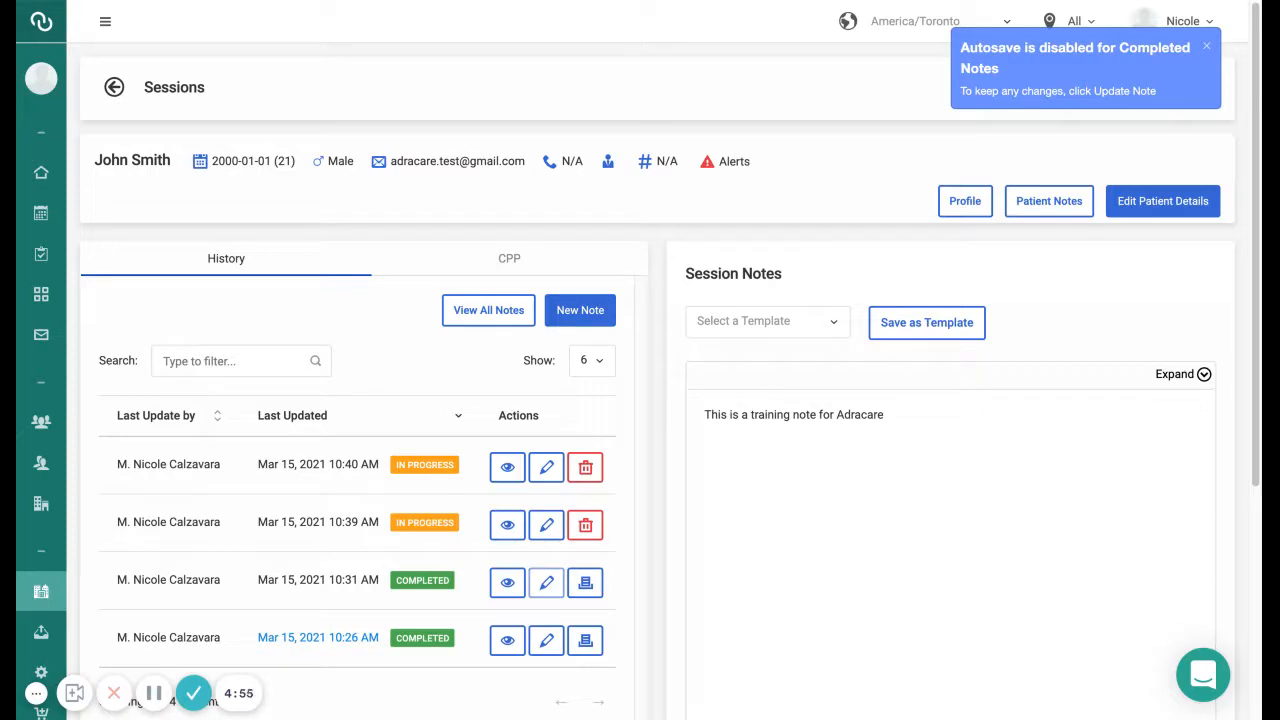
{"action": "scroll", "coordinate": [654, 422], "scroll_direction": "down", "scroll_amount": 3}
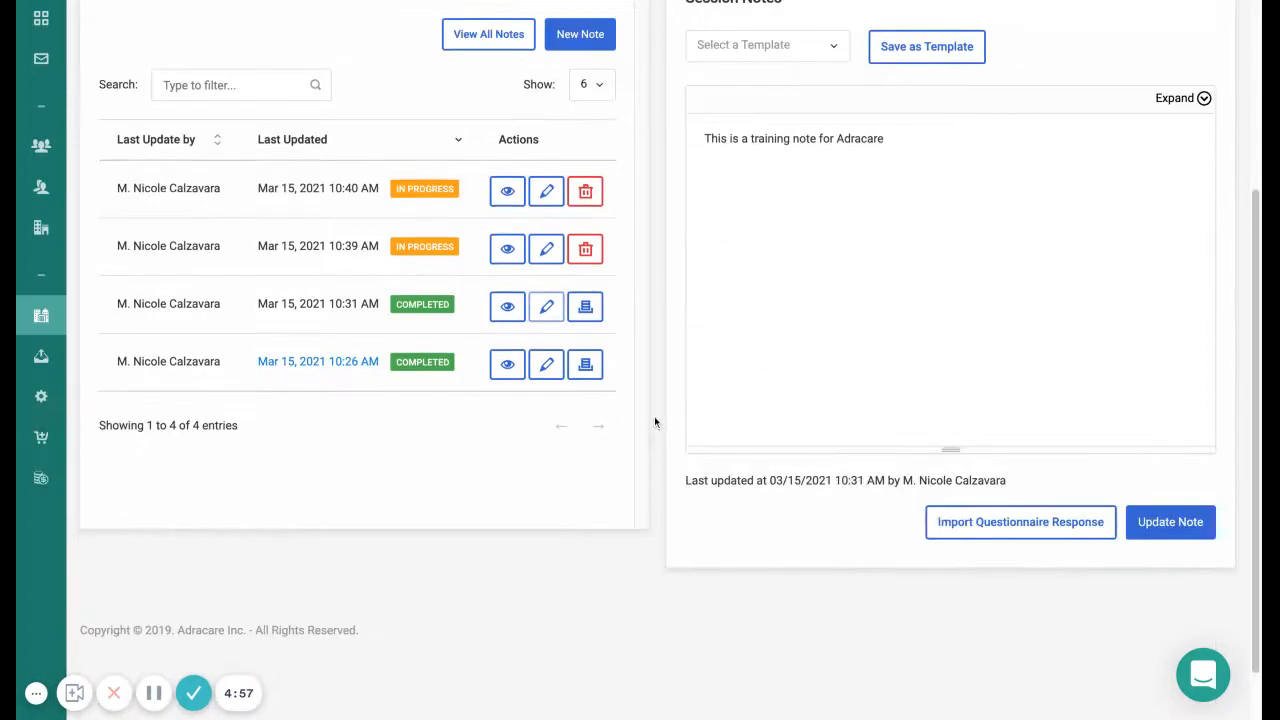
{"action": "scroll", "coordinate": [654, 420], "scroll_direction": "up", "scroll_amount": 1}
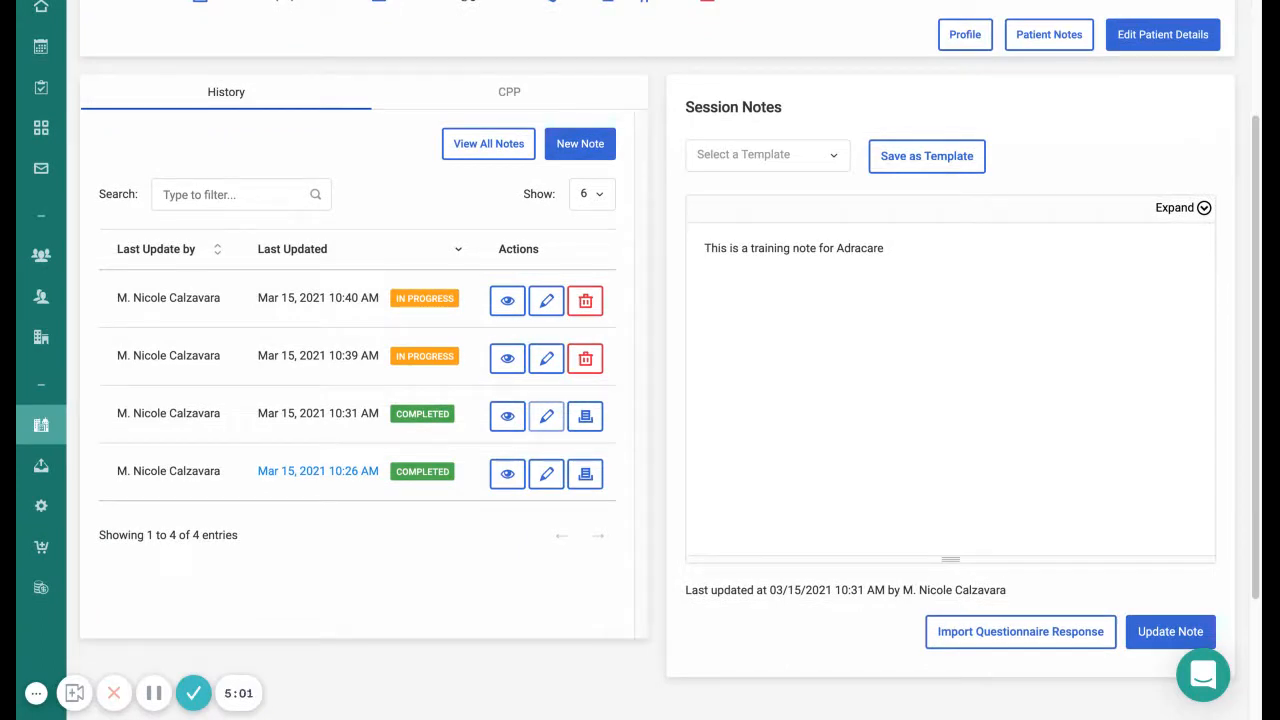
{"action": "scroll", "coordinate": [654, 360], "scroll_direction": "down", "scroll_amount": 1}
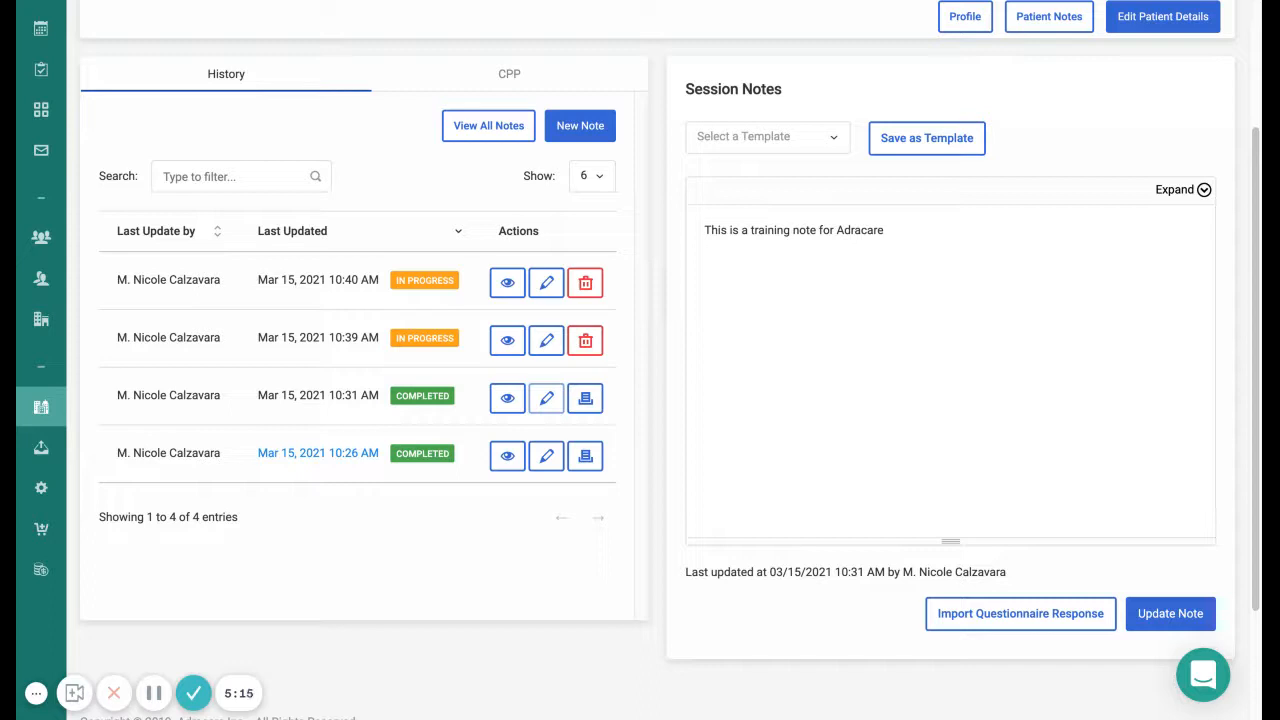
{"action": "left_click", "coordinate": [1172, 617]}
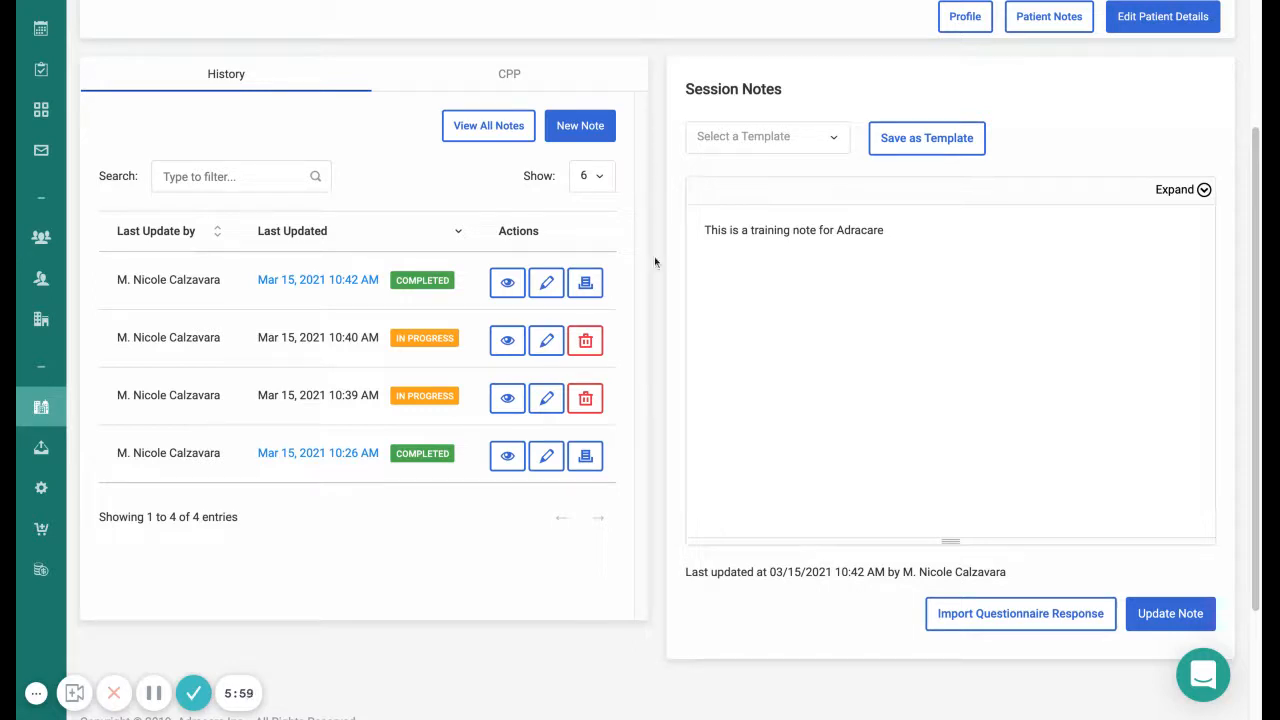
Start a new session note, show its formatting options and enter the headings "S:", "O:", "A:" and "P:" on separate lines.
{"action": "left_click", "coordinate": [584, 130]}
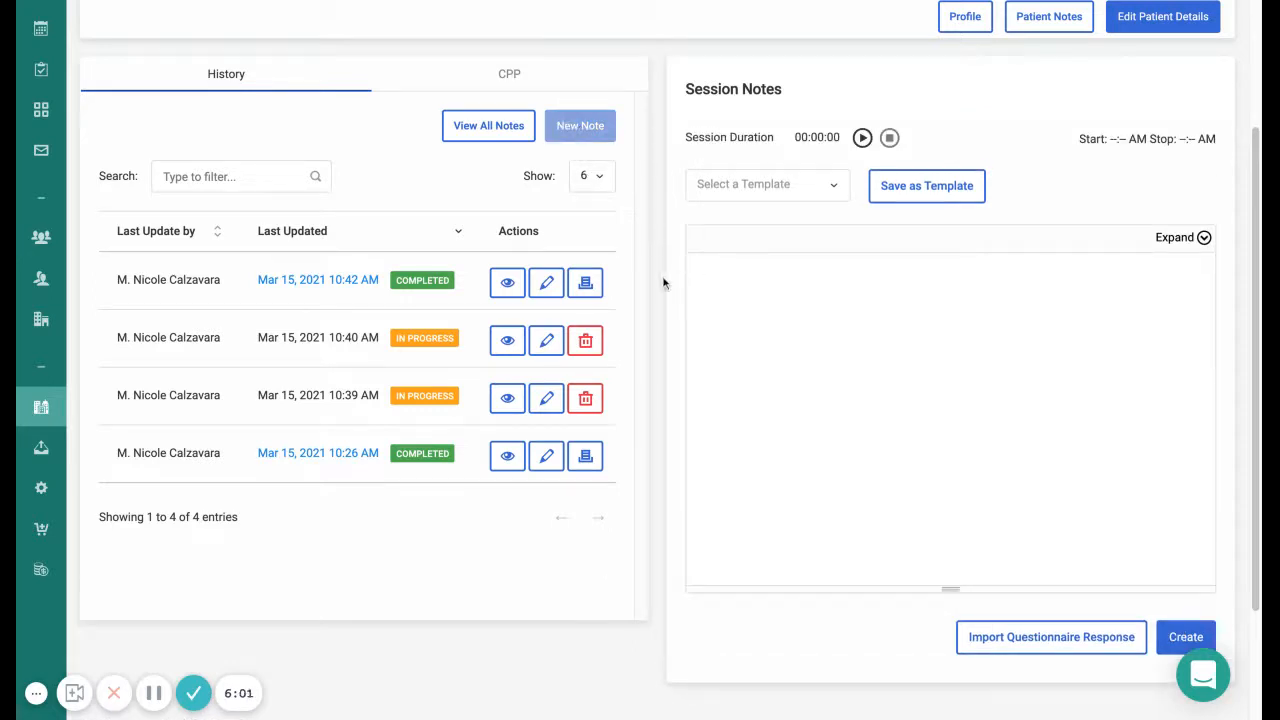
{"action": "left_click", "coordinate": [1190, 242]}
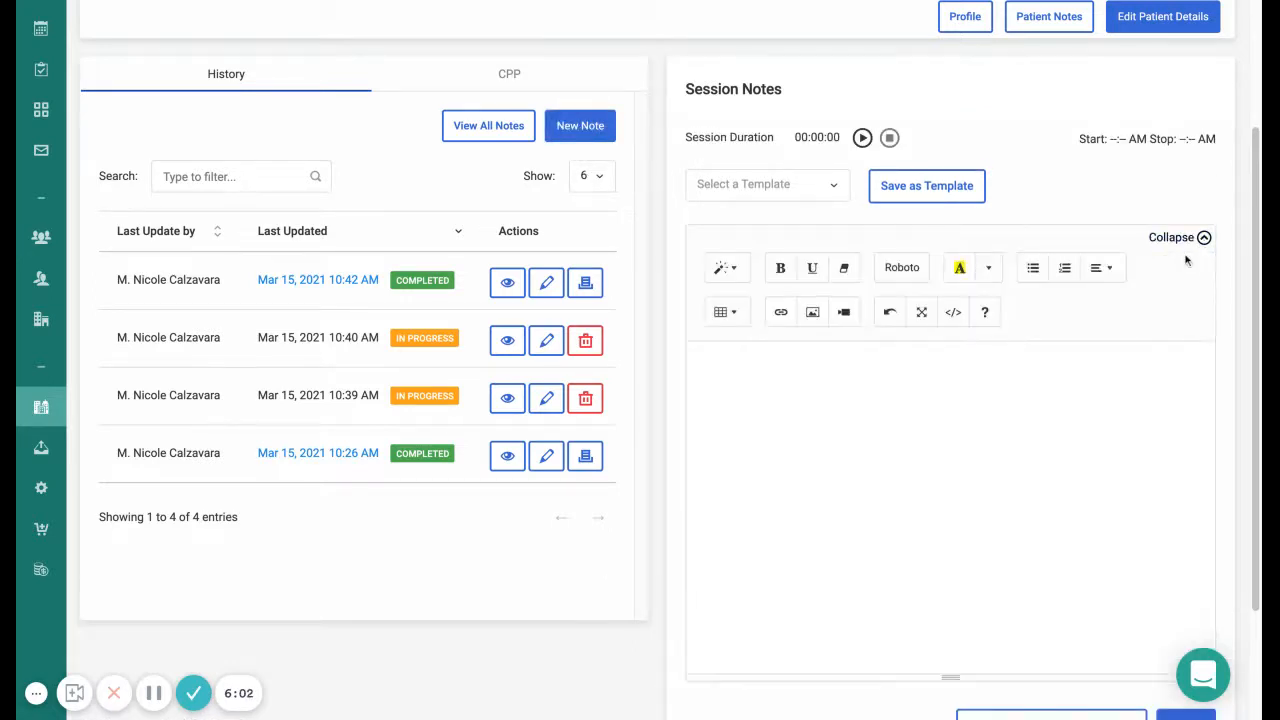
{"action": "left_click", "coordinate": [897, 392]}
{"action": "scroll", "coordinate": [666, 442], "scroll_direction": "down", "scroll_amount": 1}
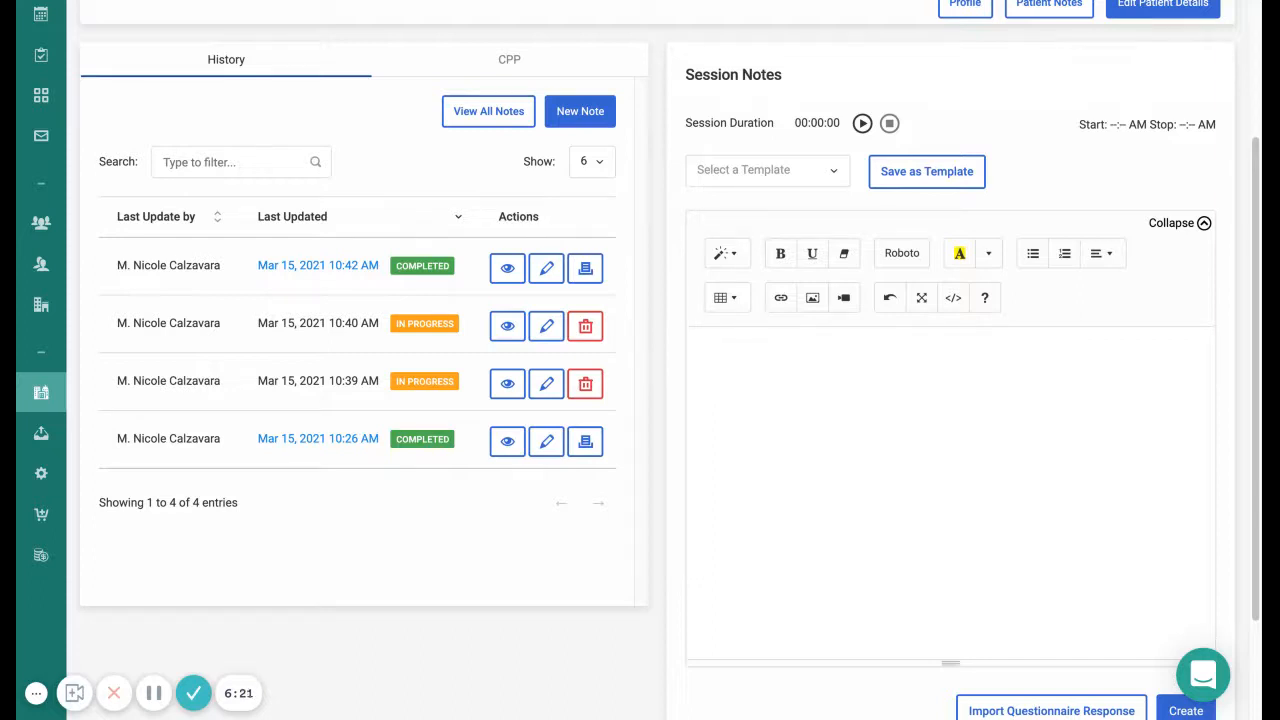
{"action": "type", "text": "S:"}
{"action": "key", "text": "Return"}
{"action": "type", "text": "O:"}
{"action": "key", "text": "Return"}
{"action": "type", "text": "A: P:"}
{"action": "key", "text": "Up"}
{"action": "key", "text": "Up"}
{"action": "key", "text": "Up"}
{"action": "key", "text": "Up"}
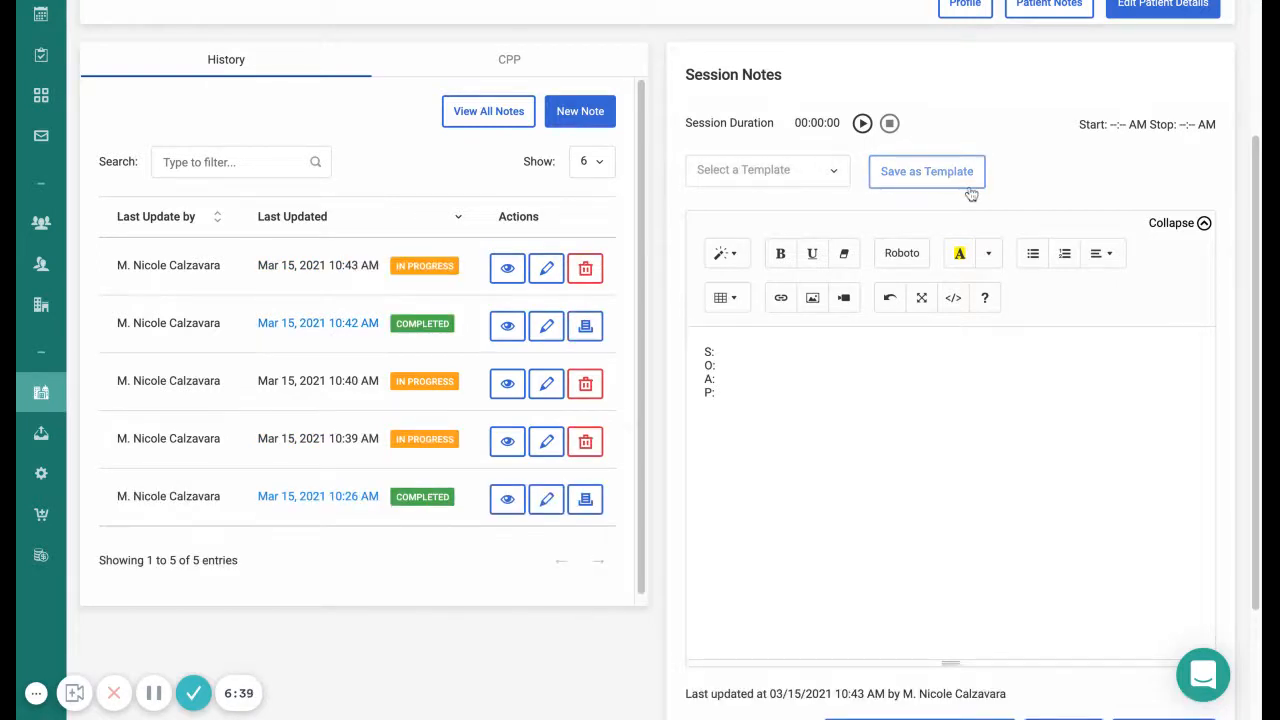
Save the note's content as a template named "SOAP Note" and check the list of available templates.
{"action": "scroll", "coordinate": [505, 375], "scroll_direction": "down", "scroll_amount": 1}
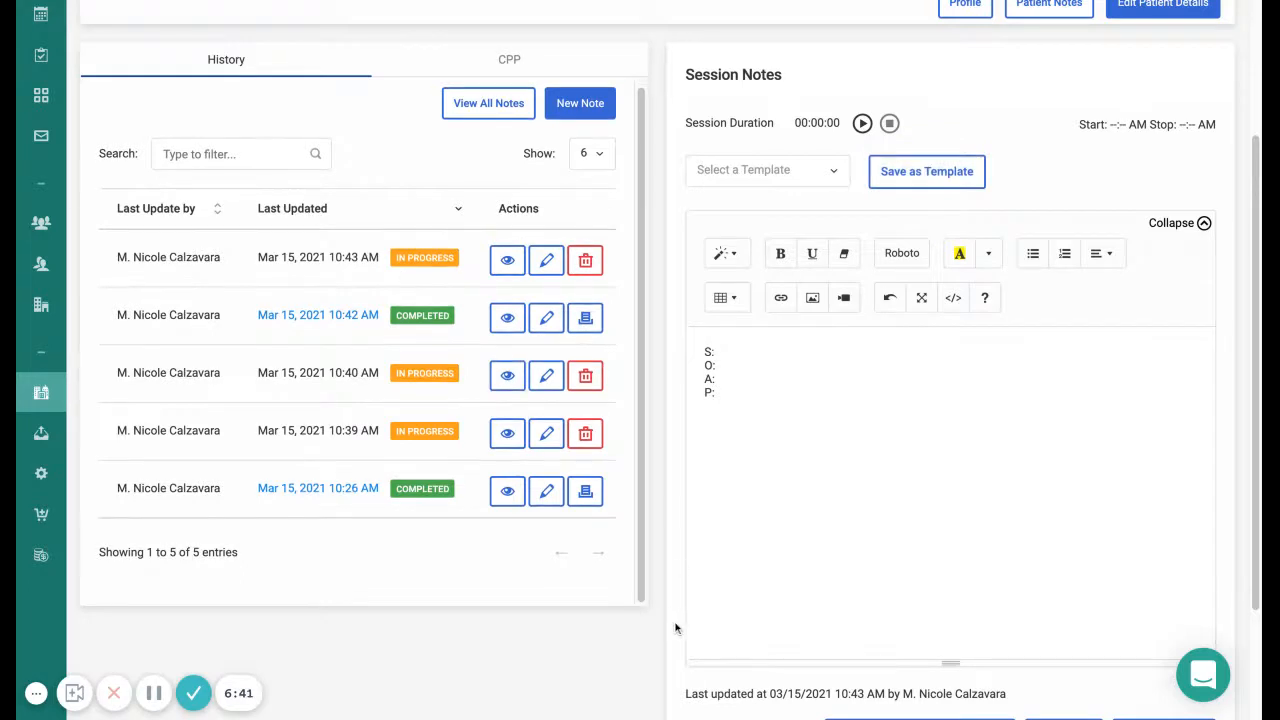
{"action": "scroll", "coordinate": [659, 370], "scroll_direction": "up", "scroll_amount": 1}
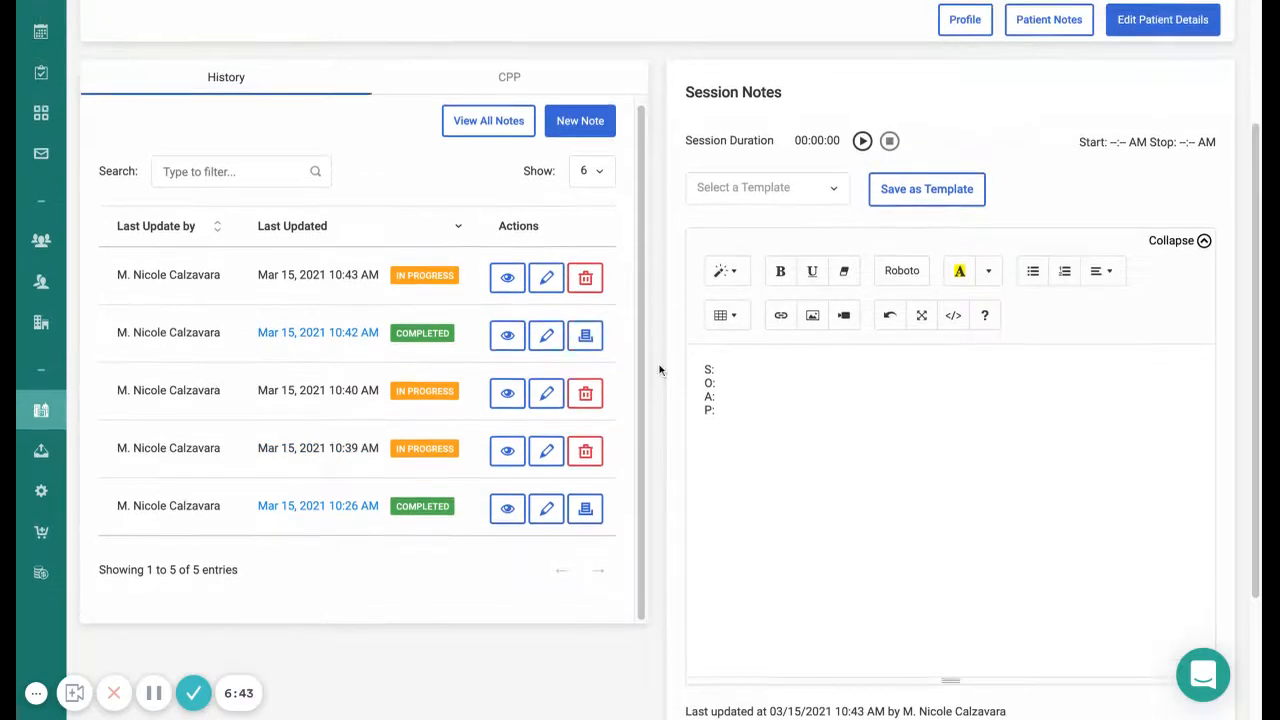
{"action": "scroll", "coordinate": [659, 370], "scroll_direction": "up", "scroll_amount": 2}
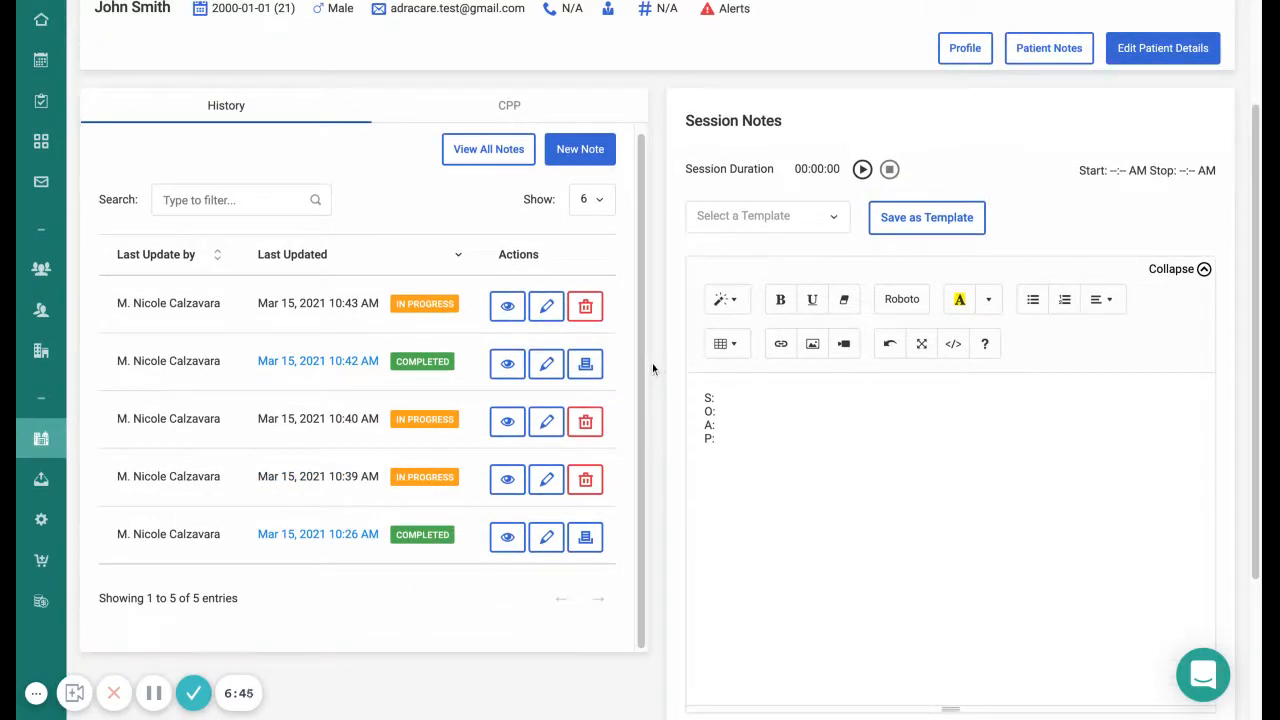
{"action": "left_click", "coordinate": [934, 231]}
{"action": "left_click", "coordinate": [930, 220]}
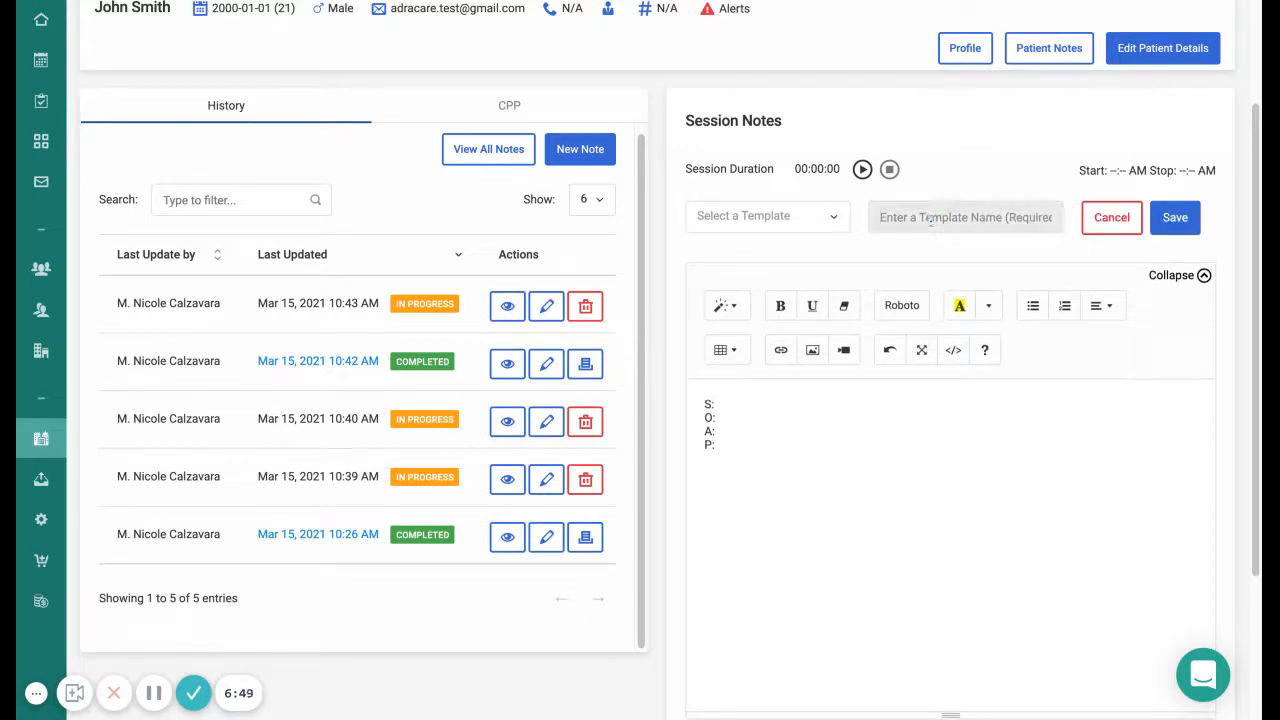
{"action": "type", "text": "SOAP Note"}
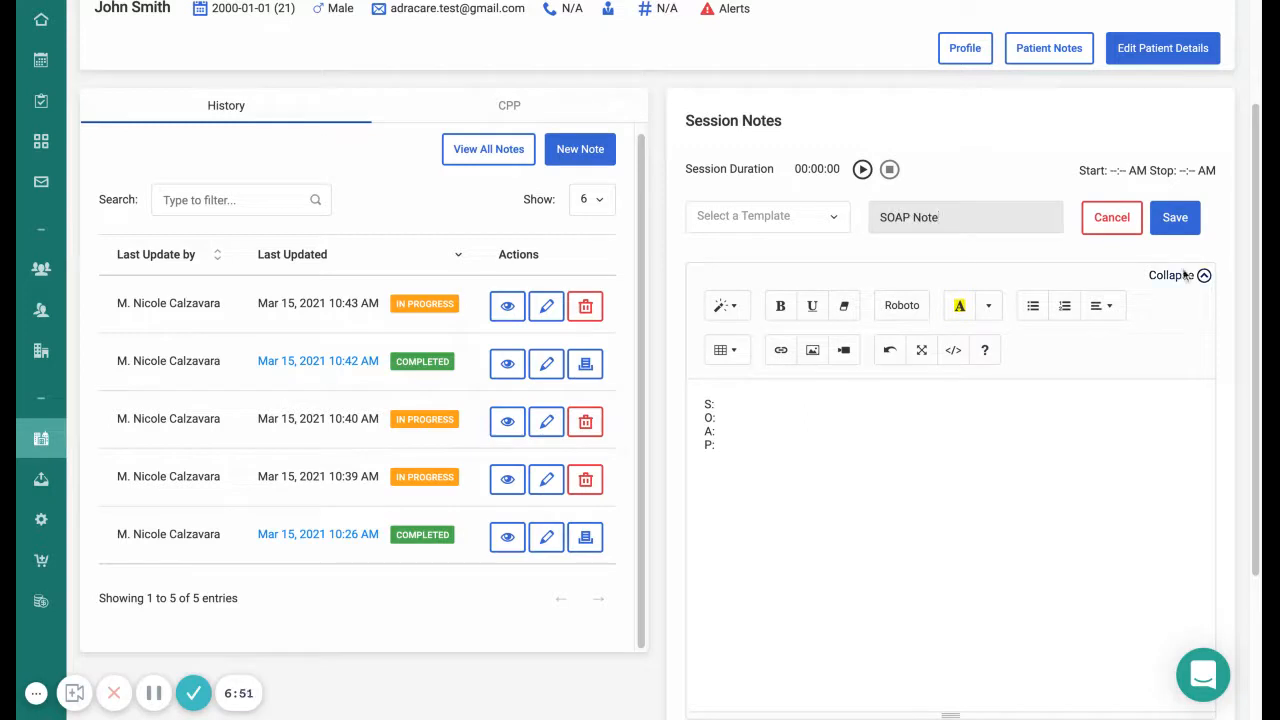
{"action": "left_click", "coordinate": [1175, 220]}
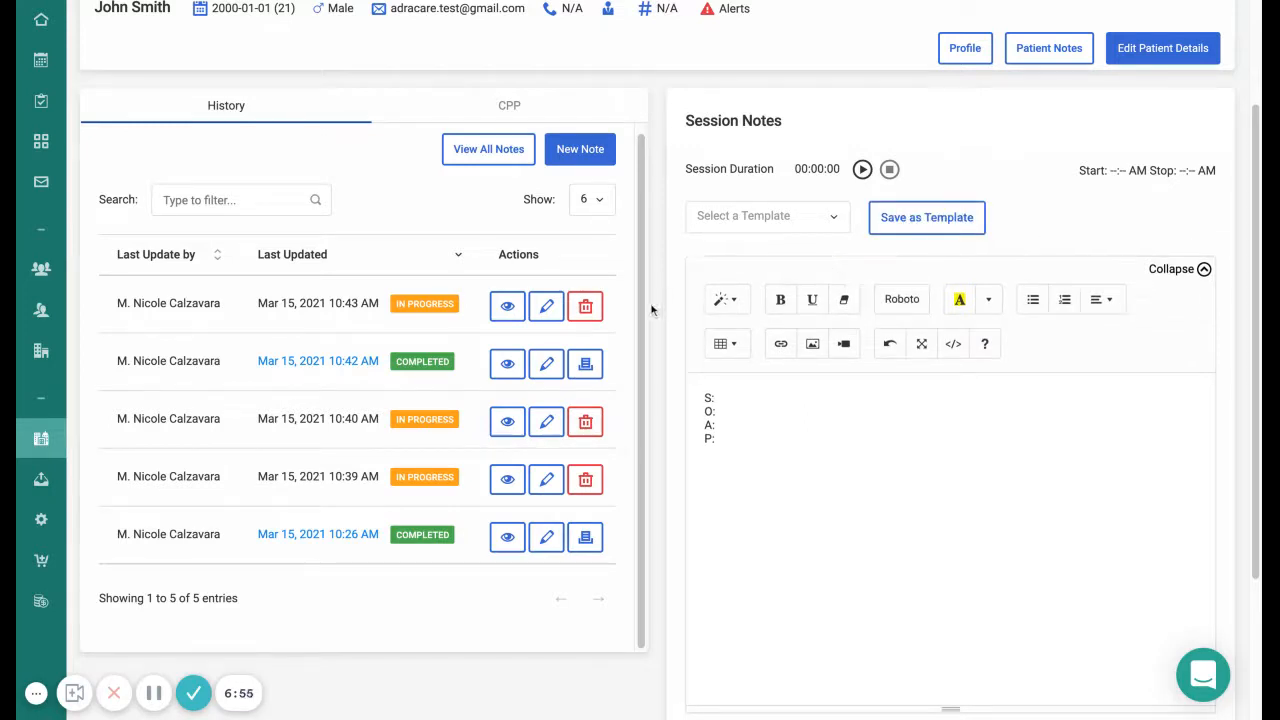
{"action": "left_click", "coordinate": [820, 217]}
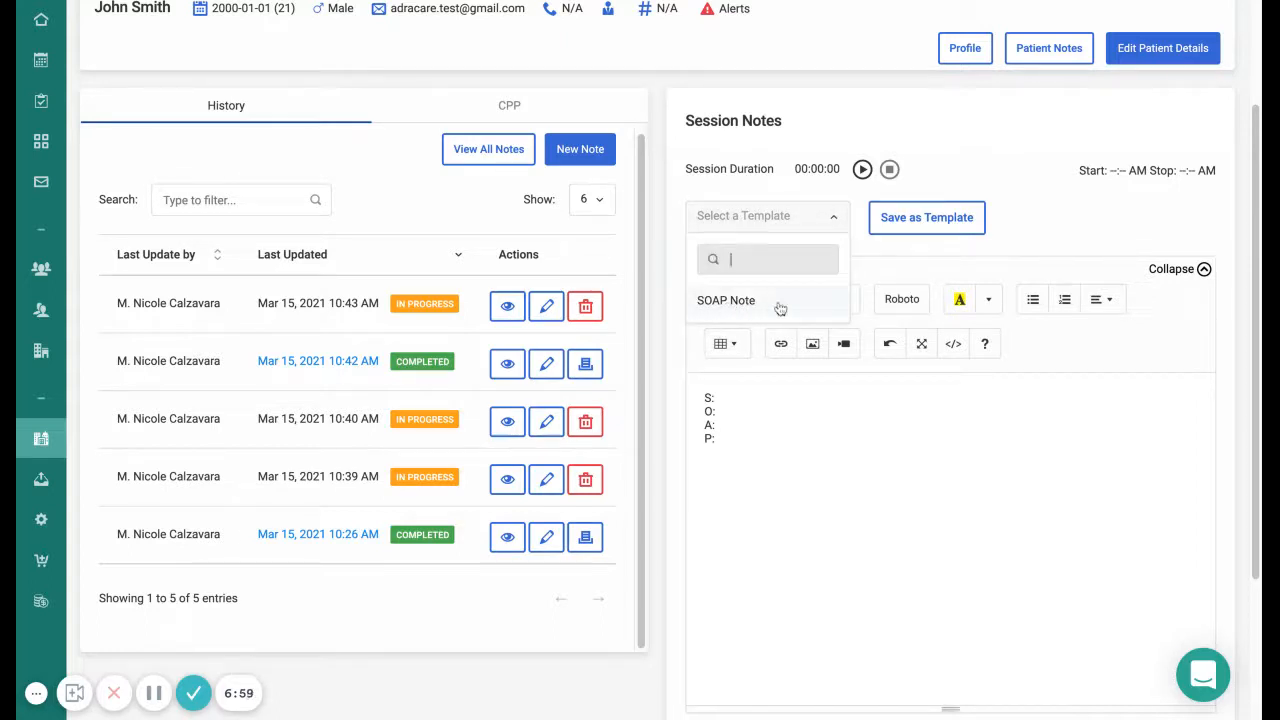
{"action": "left_click", "coordinate": [888, 251]}
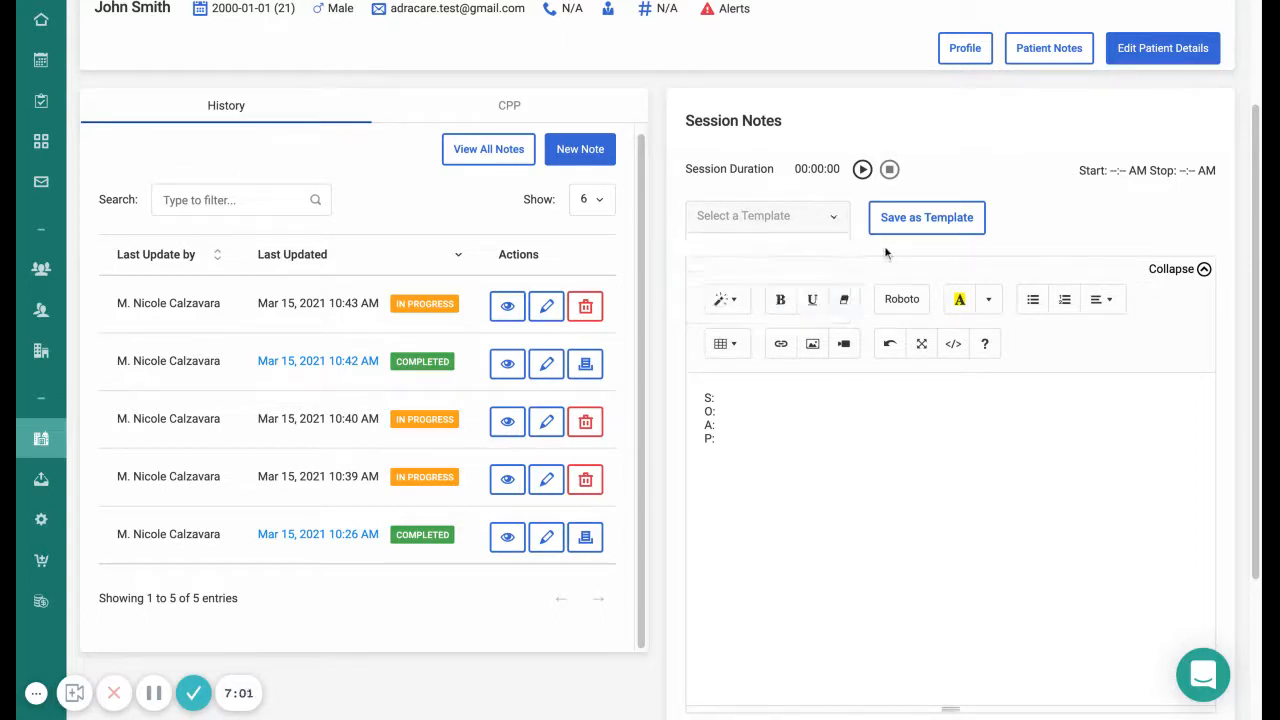
Permanently delete the newest in-progress note, which holds the S, O, A and P headings, from the patient history.
{"action": "left_click", "coordinate": [585, 307]}
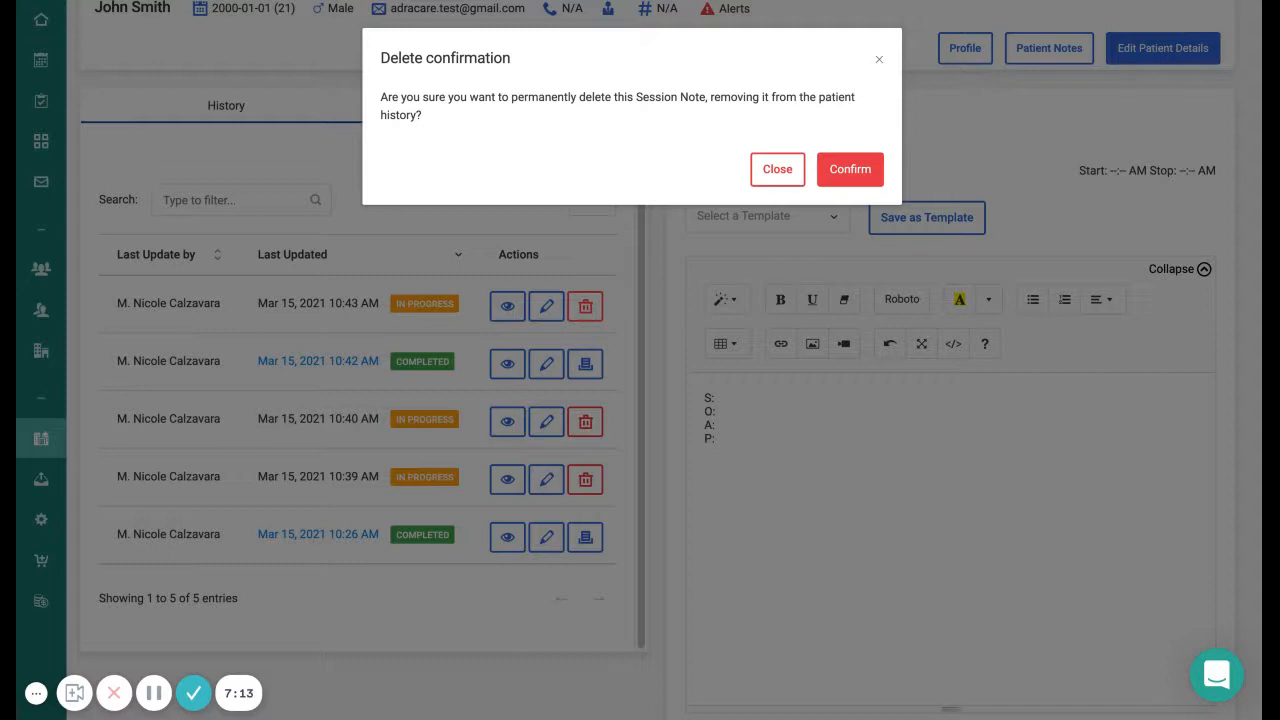
{"action": "left_click", "coordinate": [862, 170]}
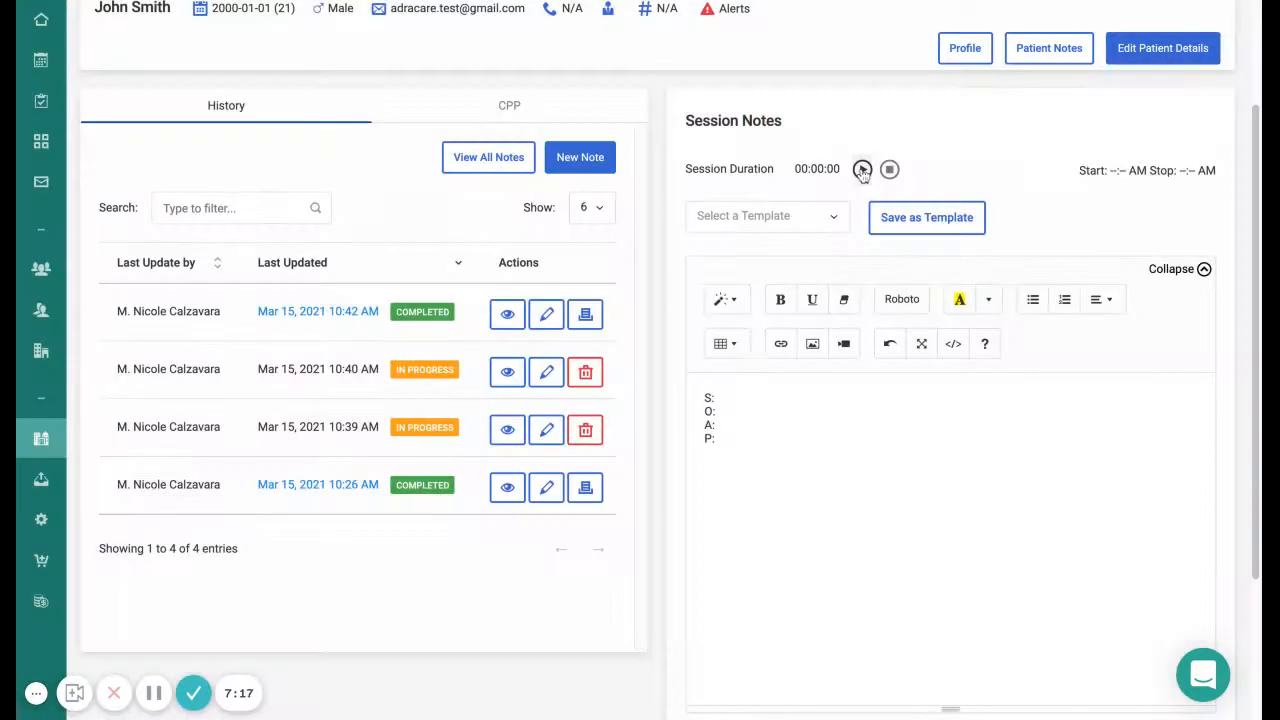
{"action": "scroll", "coordinate": [657, 316], "scroll_direction": "down", "scroll_amount": 1}
{"action": "scroll", "coordinate": [657, 314], "scroll_direction": "up", "scroll_amount": 1}
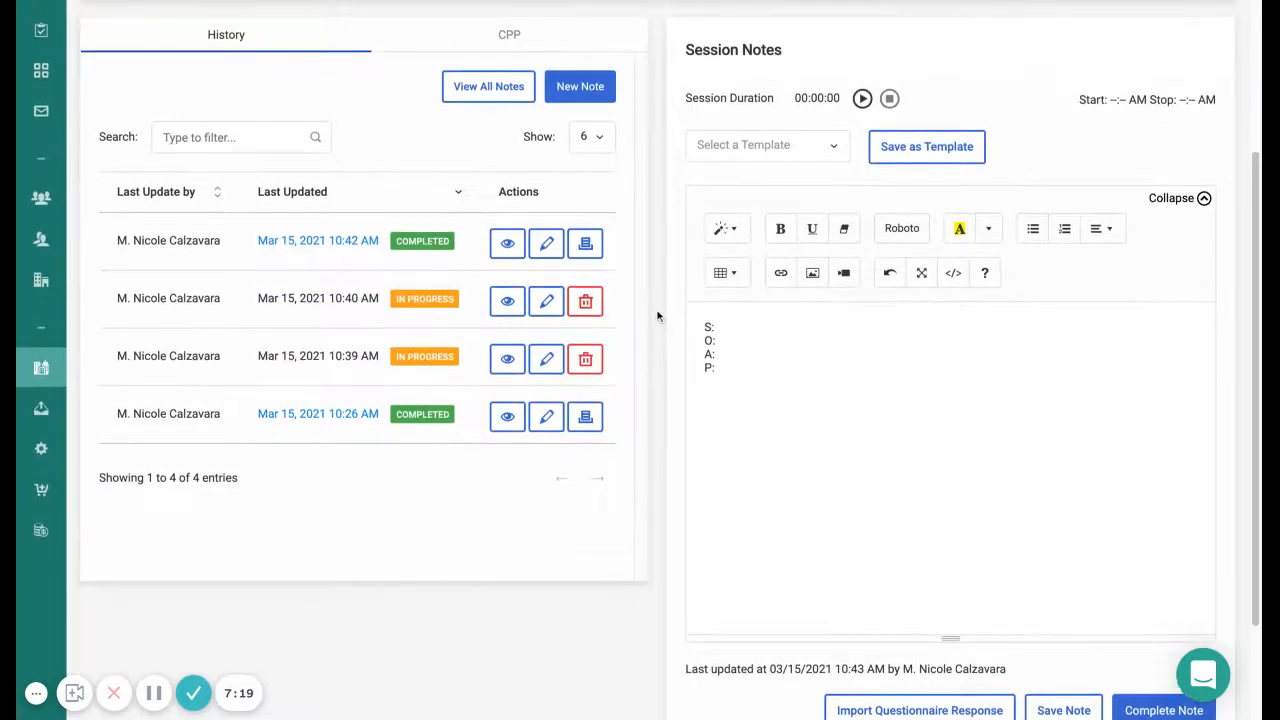
Open the in-progress note from 10:40 AM for editing and view its template choices without applying one.
{"action": "left_click", "coordinate": [546, 362]}
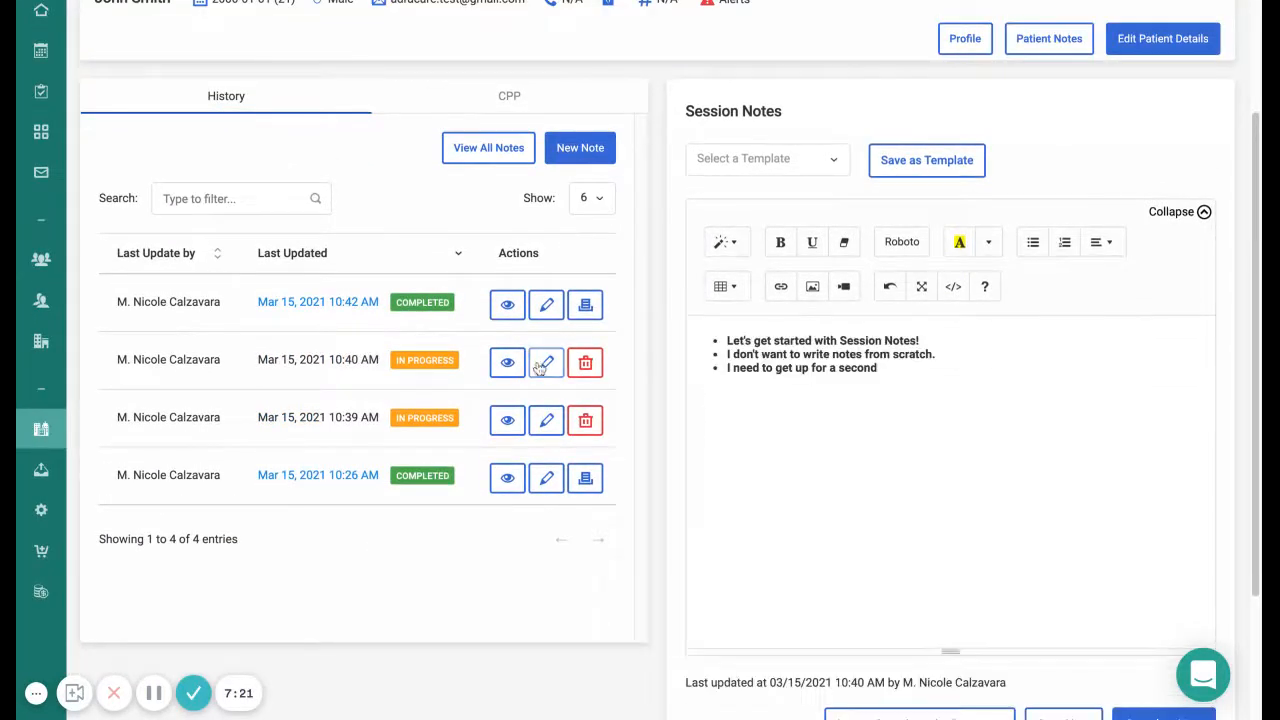
{"action": "left_click", "coordinate": [806, 166]}
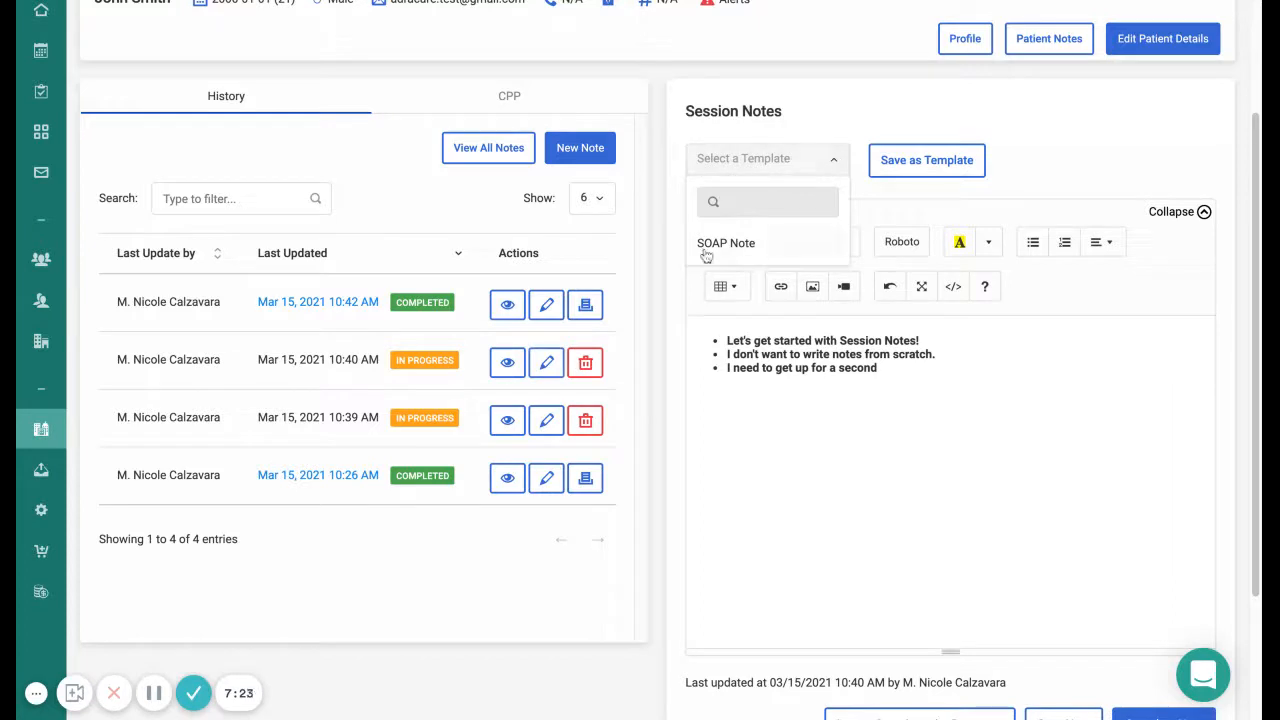
{"action": "left_click", "coordinate": [655, 264]}
Start a new session note and apply the "SOAP Note" template to it.
{"action": "left_click", "coordinate": [580, 148]}
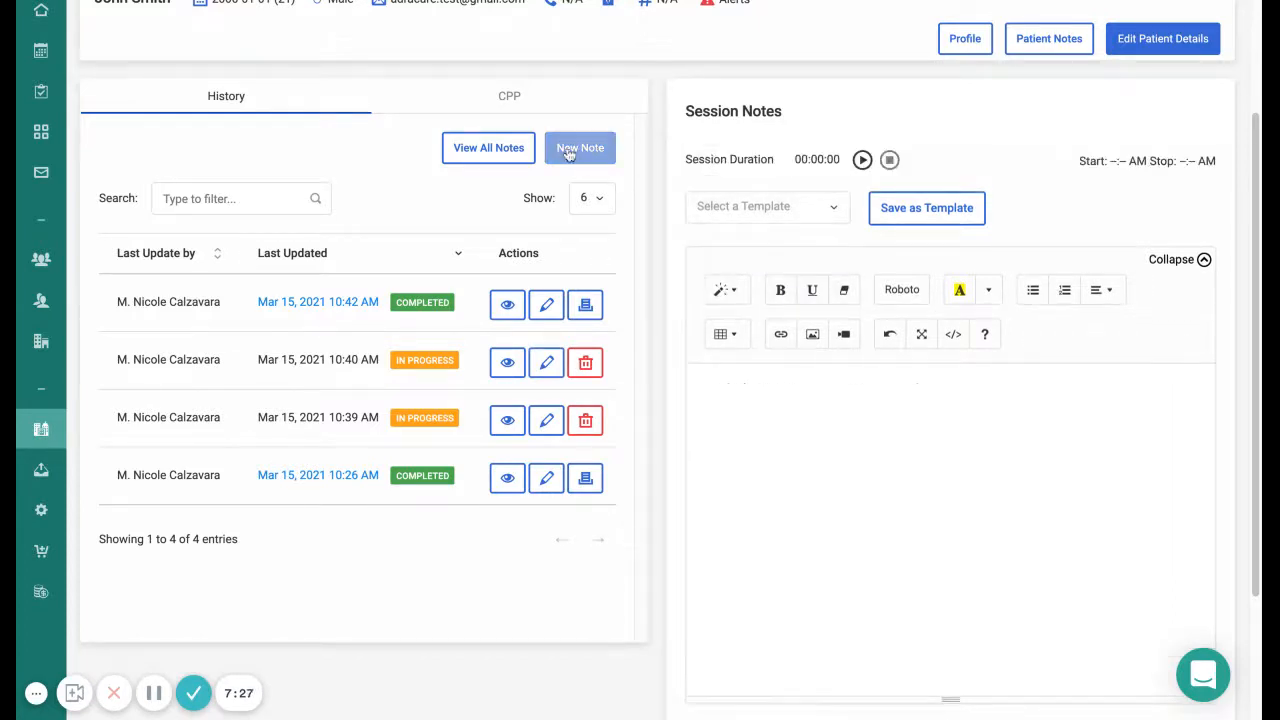
{"action": "left_click", "coordinate": [815, 209]}
{"action": "left_click", "coordinate": [763, 292]}
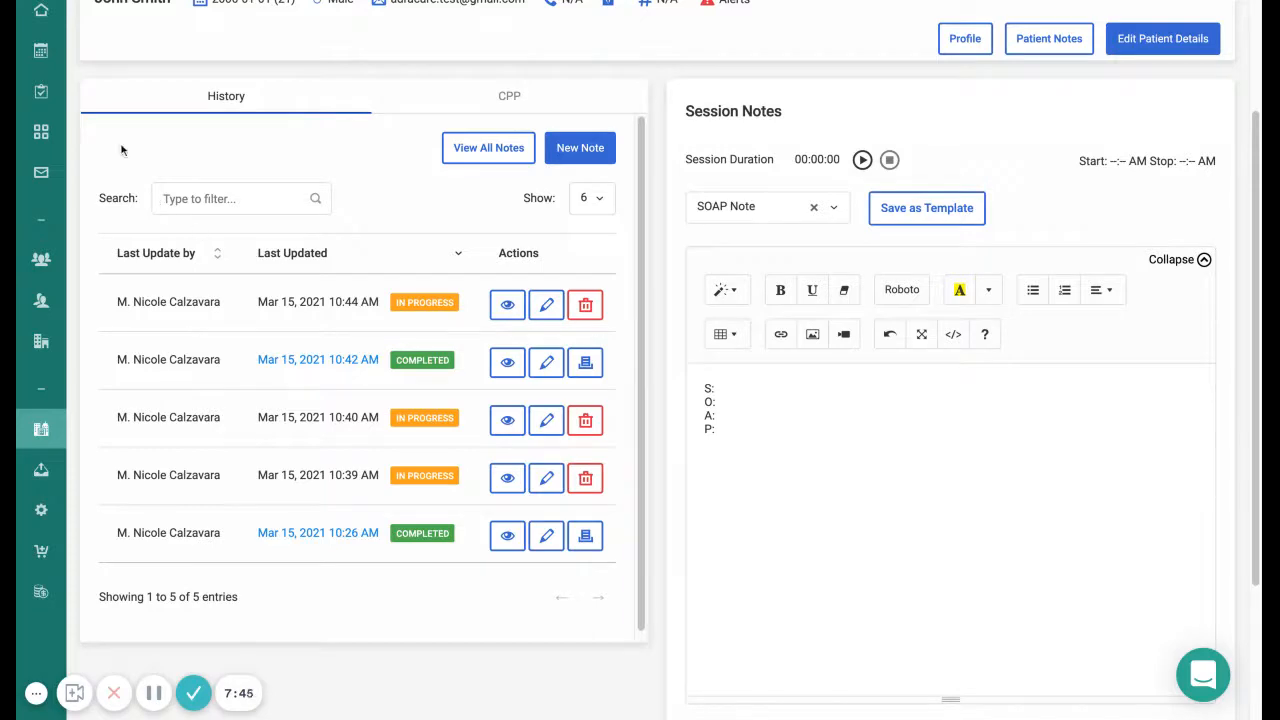
Go to the organization's Session Note Templates page, open the "SOAP Note" template for editing and update it.
{"action": "scroll", "coordinate": [118, 140], "scroll_direction": "up", "scroll_amount": 3}
{"action": "left_click", "coordinate": [103, 22]}
{"action": "scroll", "coordinate": [165, 382], "scroll_direction": "down", "scroll_amount": 7}
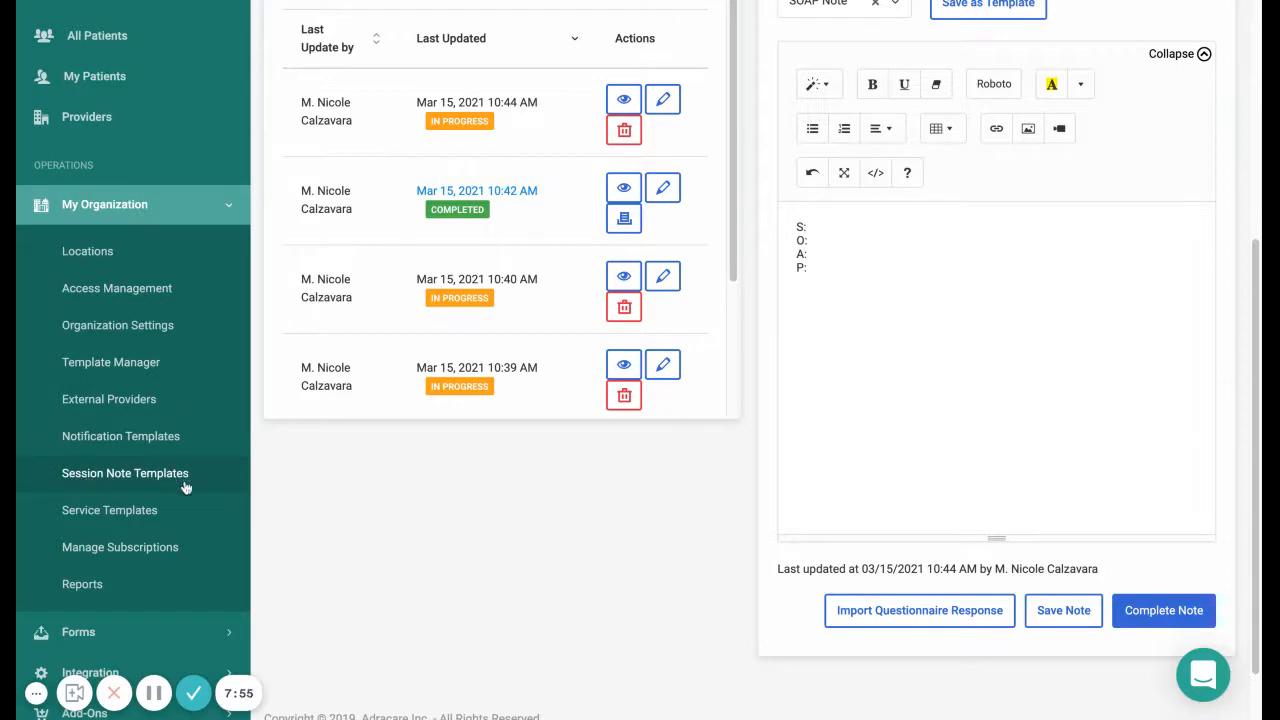
{"action": "left_click", "coordinate": [124, 482]}
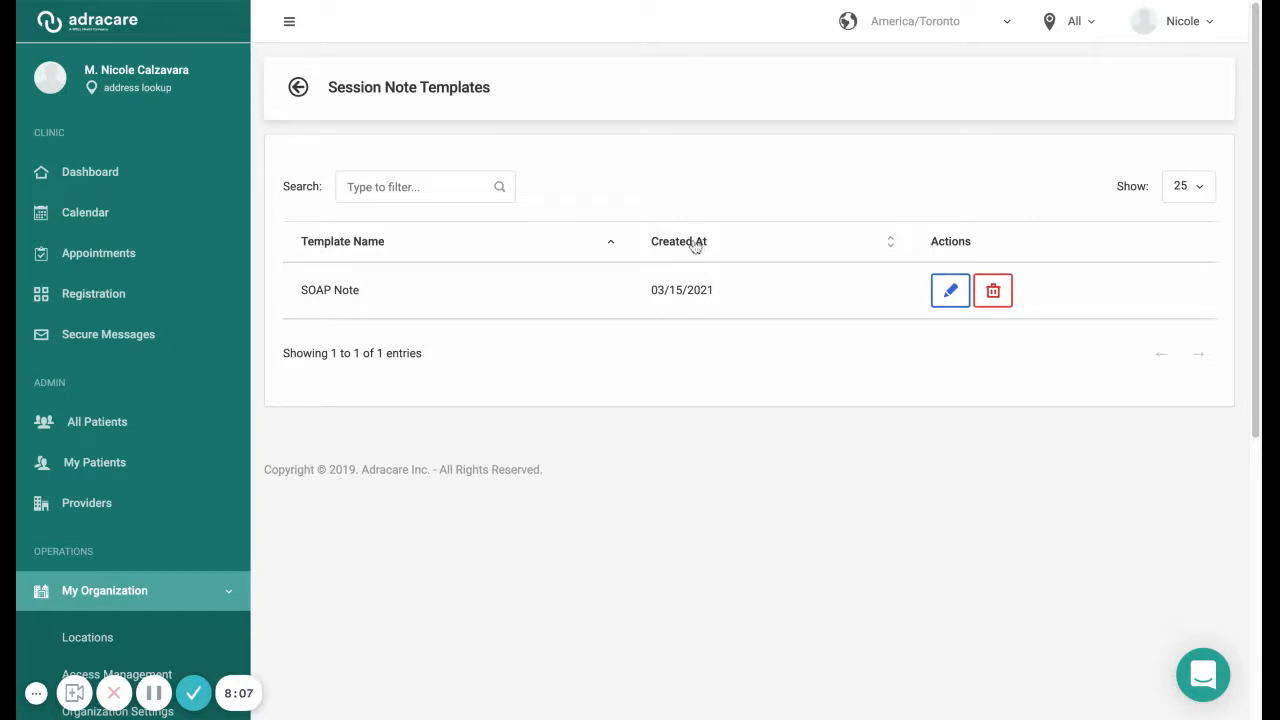
{"action": "left_click", "coordinate": [948, 295]}
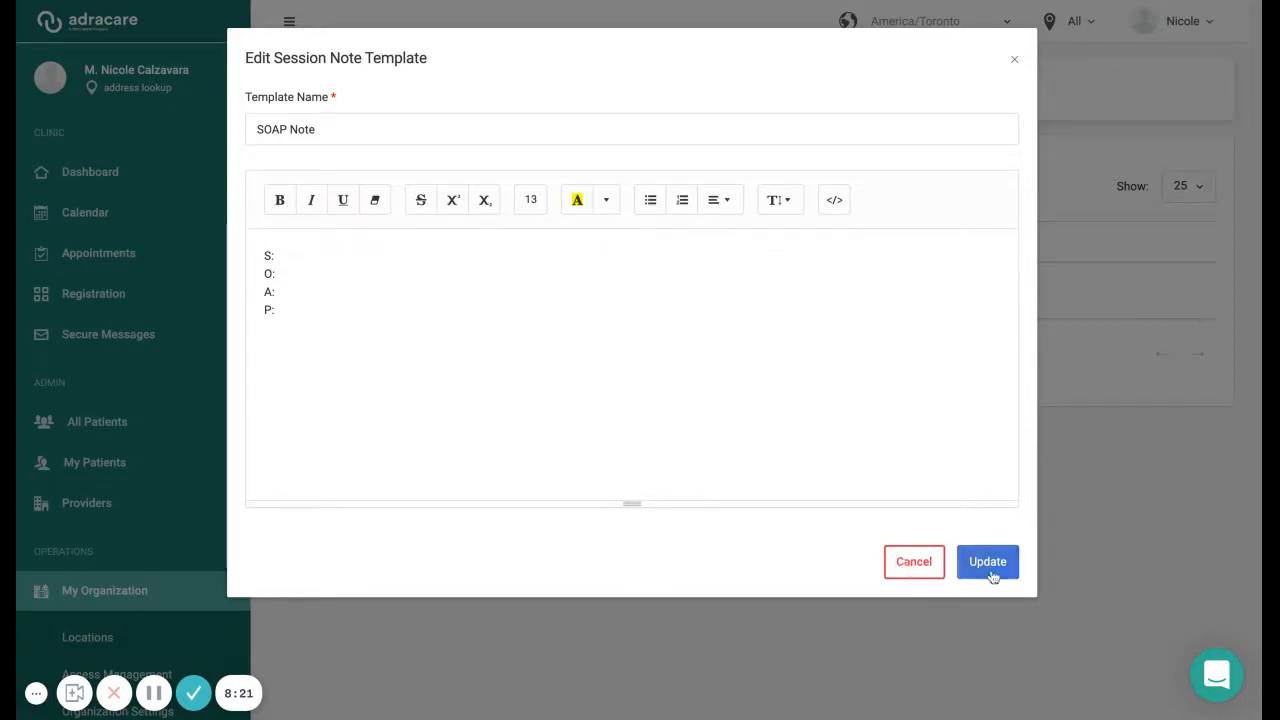
{"action": "left_click", "coordinate": [985, 563]}
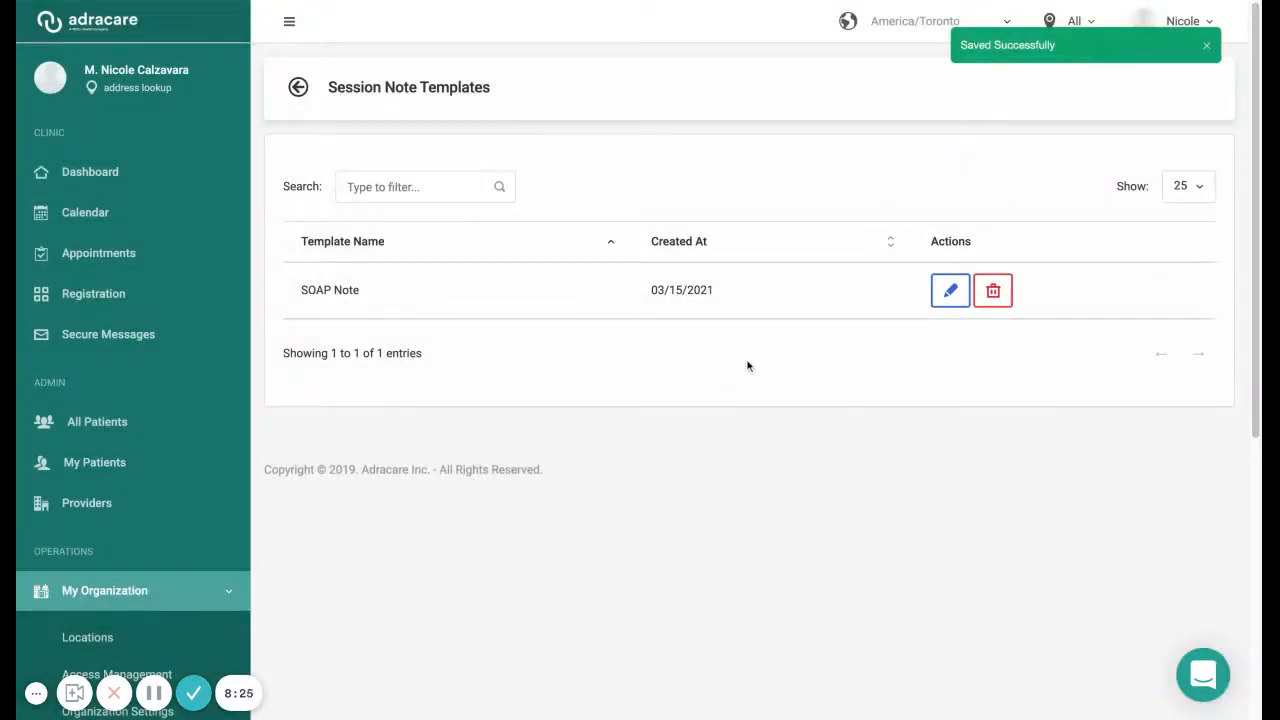
Start deleting the "SOAP Note" session note template and cancel at the confirmation.
{"action": "left_click", "coordinate": [993, 293]}
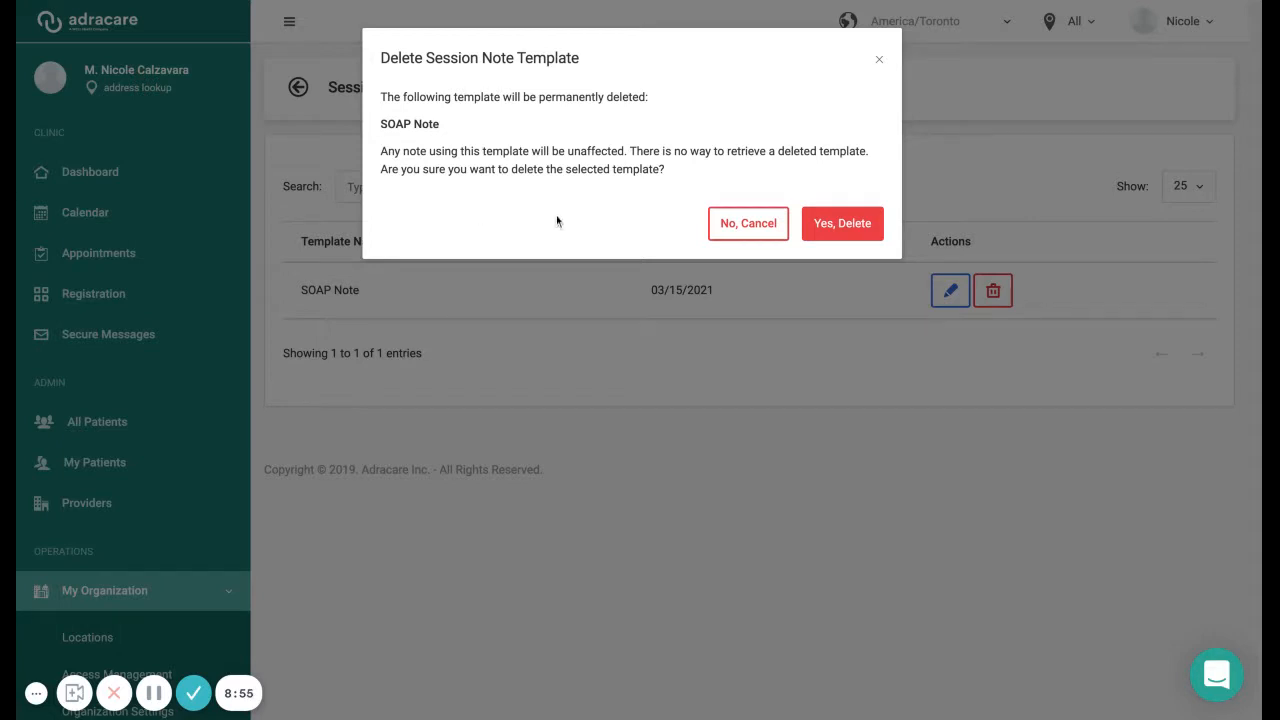
{"action": "left_click", "coordinate": [724, 230]}
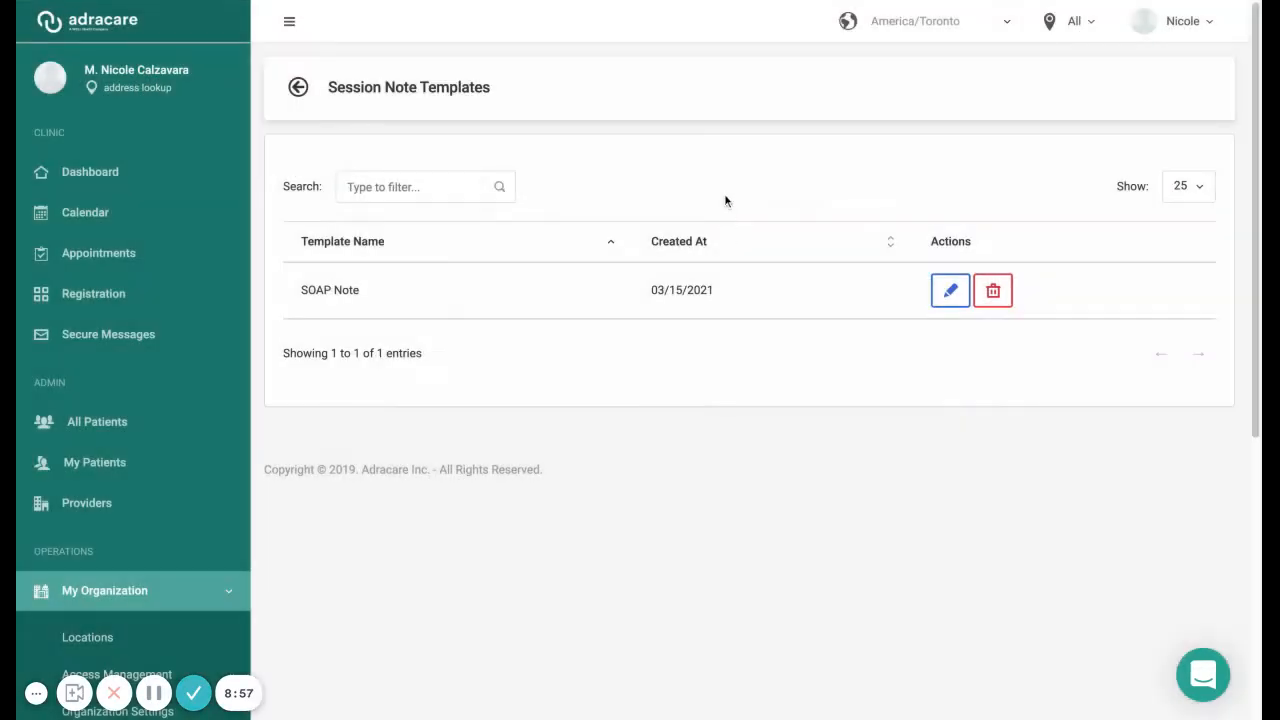